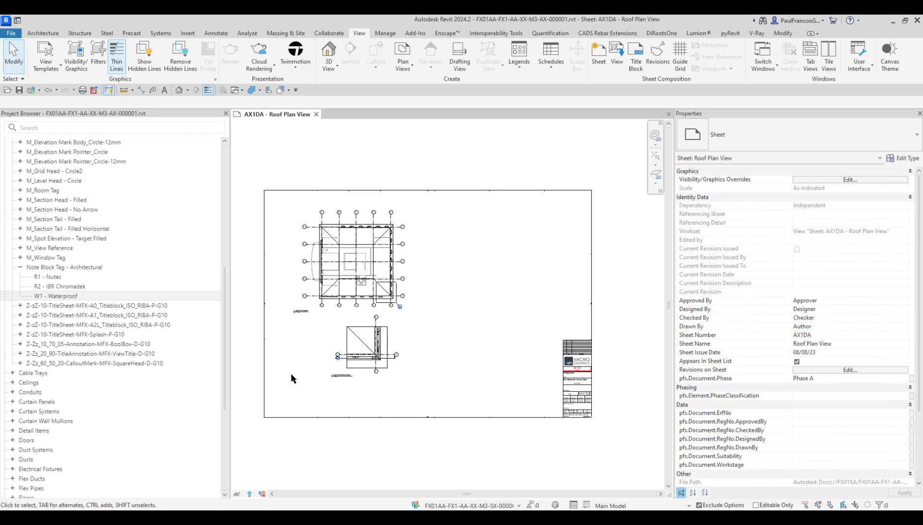
Step: Create a new family from the Metric Generic Annotation.rft template in the Annotations folder
{"action": "scroll", "coordinate": [275, 357], "scroll_direction": "up", "scroll_amount": 3}
{"action": "middle_click_drag", "start_coordinate": [360, 344], "coordinate": [373, 381]}
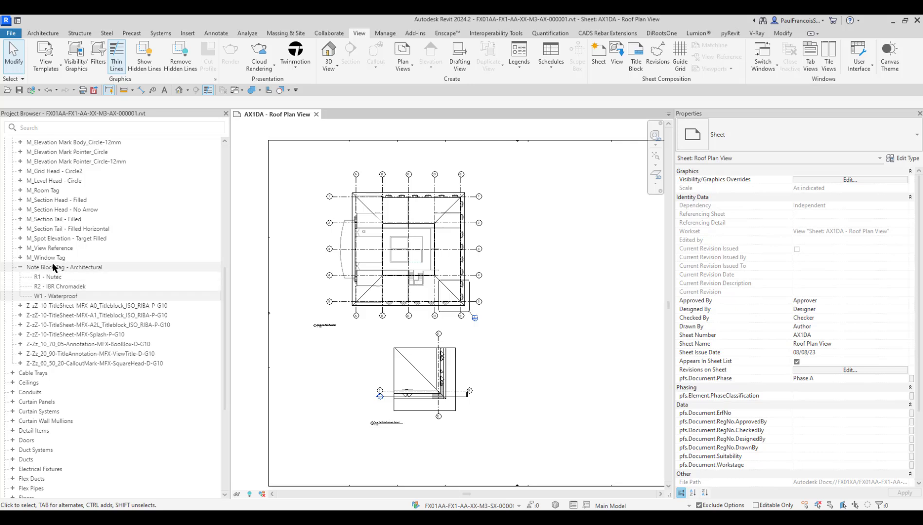
{"action": "left_click", "coordinate": [9, 33]}
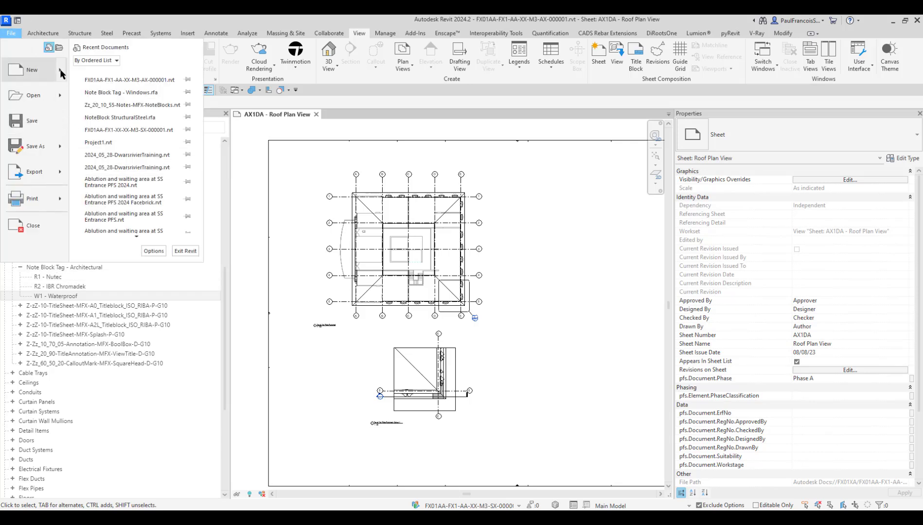
{"action": "mouse_move", "coordinate": [62, 74]}
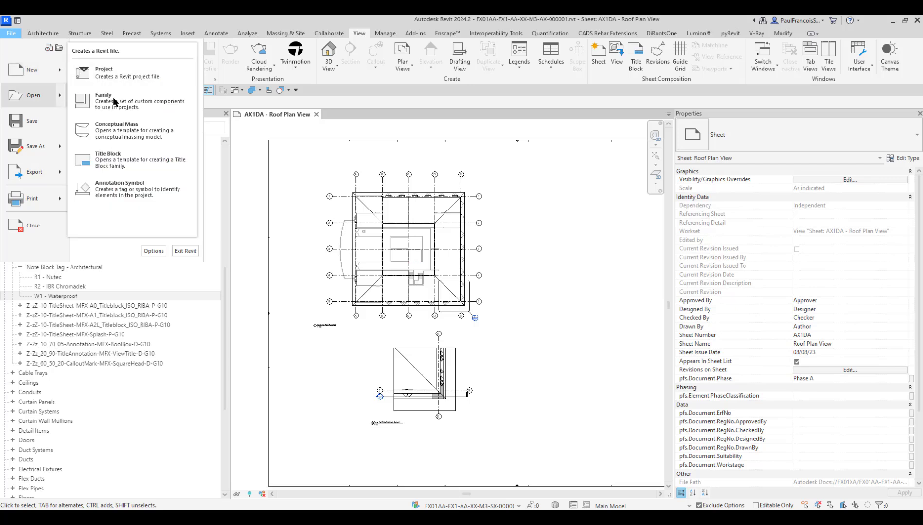
{"action": "left_click", "coordinate": [127, 108]}
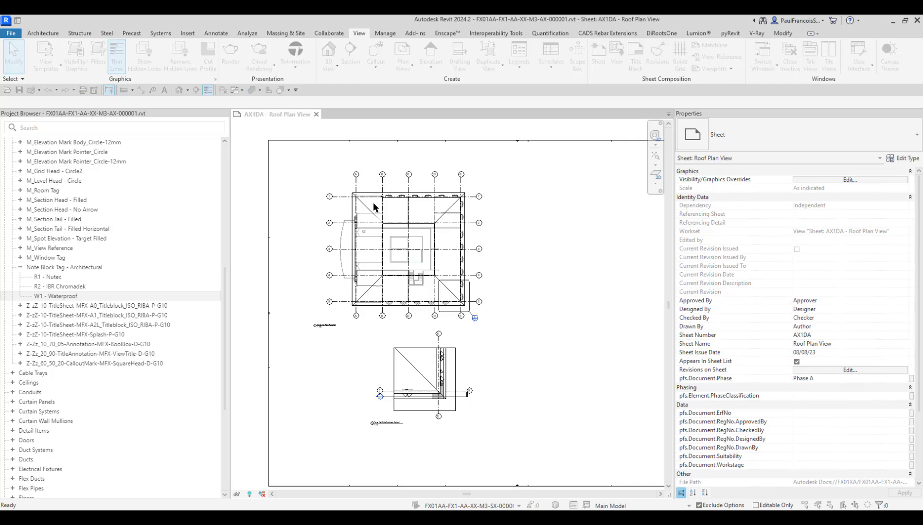
{"action": "double_click", "coordinate": [251, 130]}
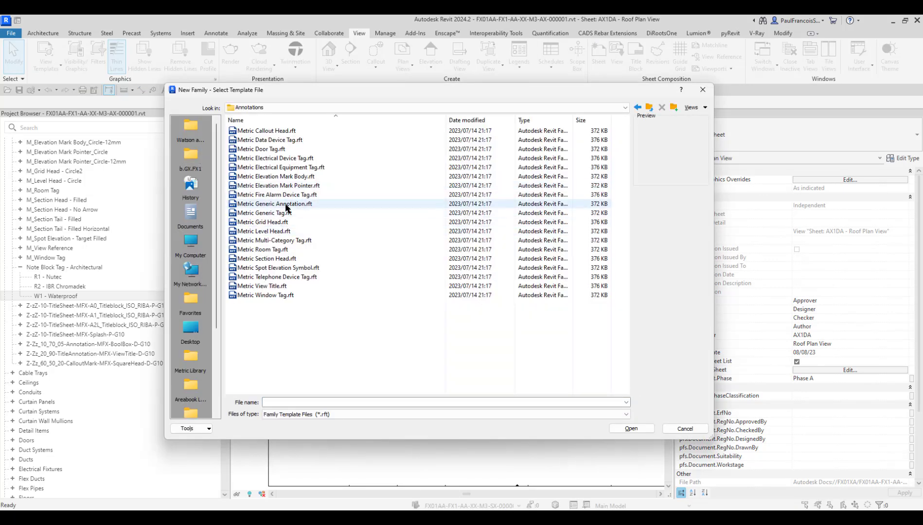
{"action": "left_click", "coordinate": [286, 204]}
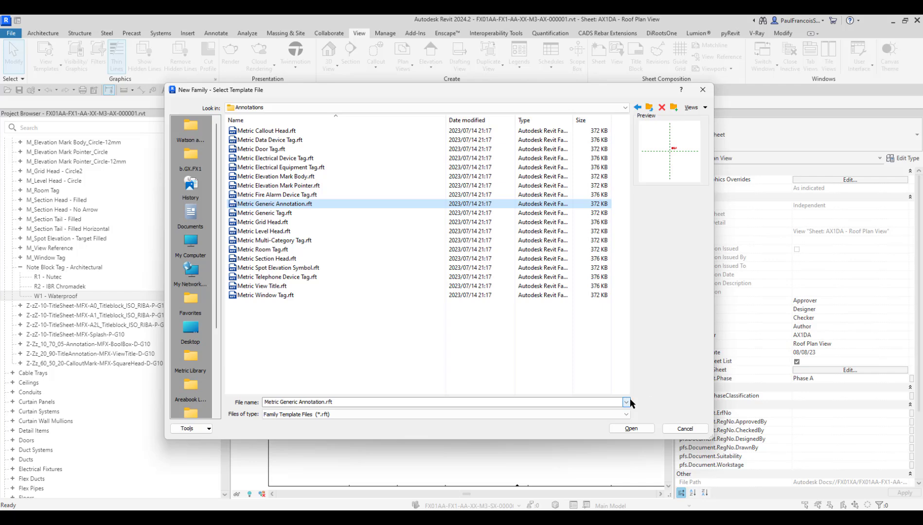
{"action": "left_click", "coordinate": [631, 428]}
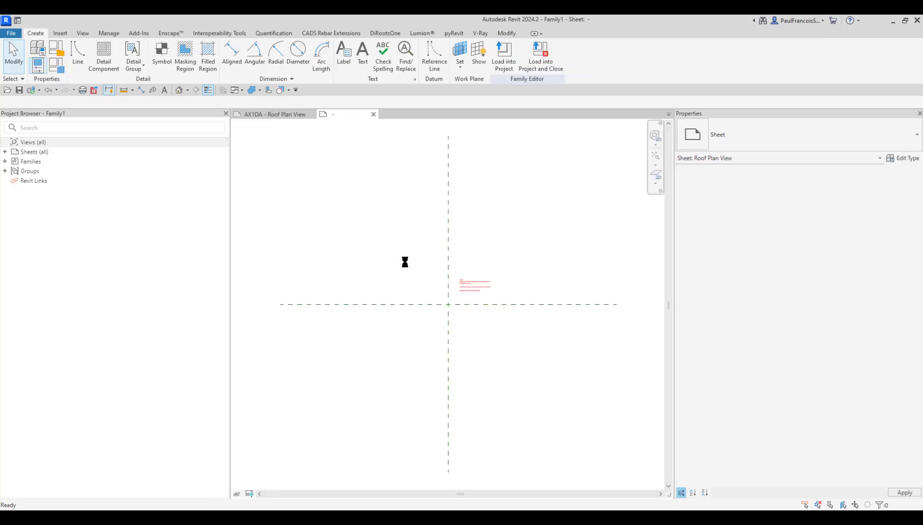
Step: Check the new family's category settings and delete the template's note text
{"action": "scroll", "coordinate": [435, 332], "scroll_direction": "up", "scroll_amount": 3}
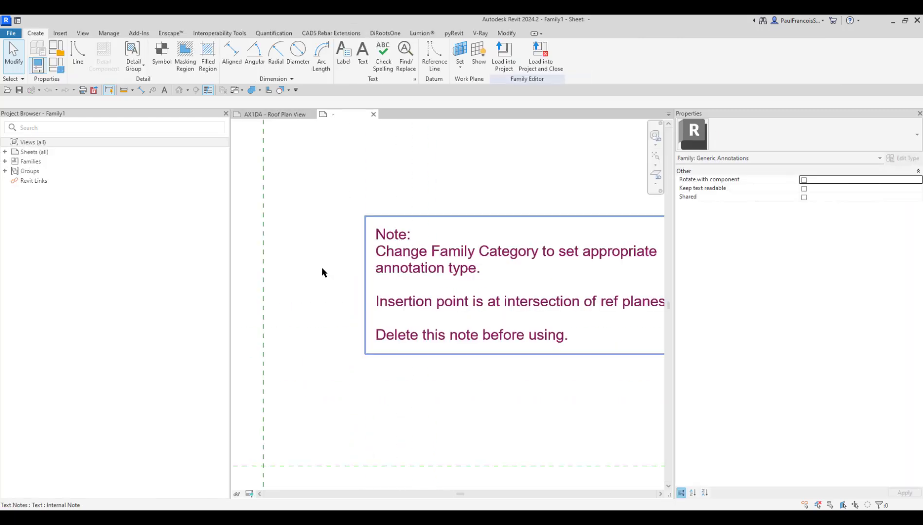
{"action": "scroll", "coordinate": [322, 267], "scroll_direction": "down", "scroll_amount": 2}
{"action": "scroll", "coordinate": [452, 260], "scroll_direction": "up", "scroll_amount": 1}
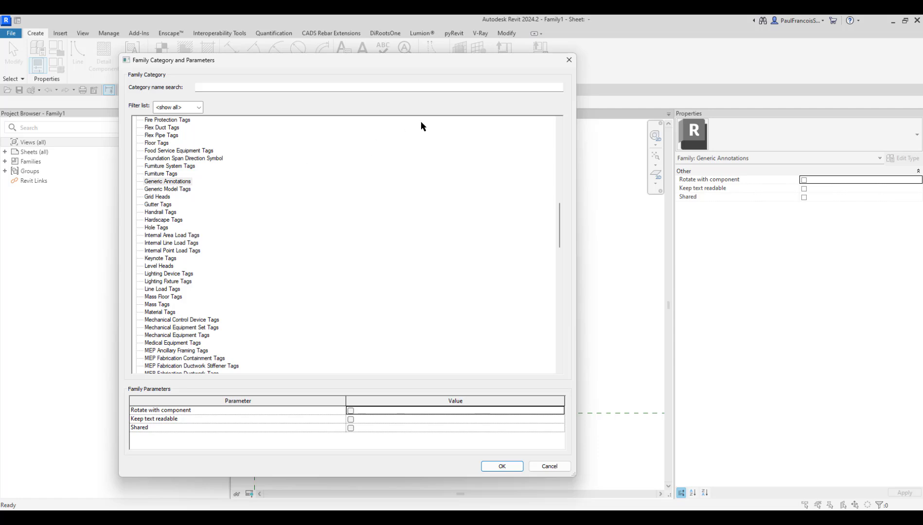
{"action": "left_click", "coordinate": [567, 60]}
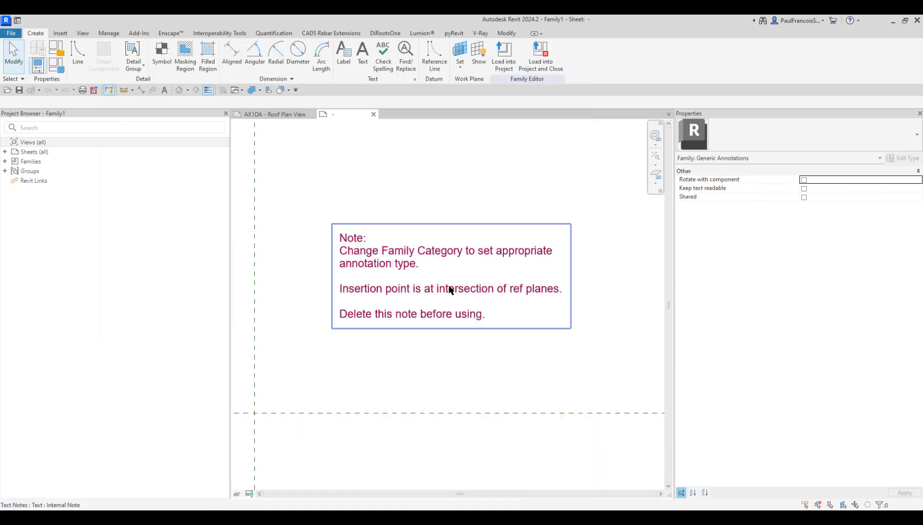
{"action": "scroll", "coordinate": [432, 291], "scroll_direction": "down", "scroll_amount": 2}
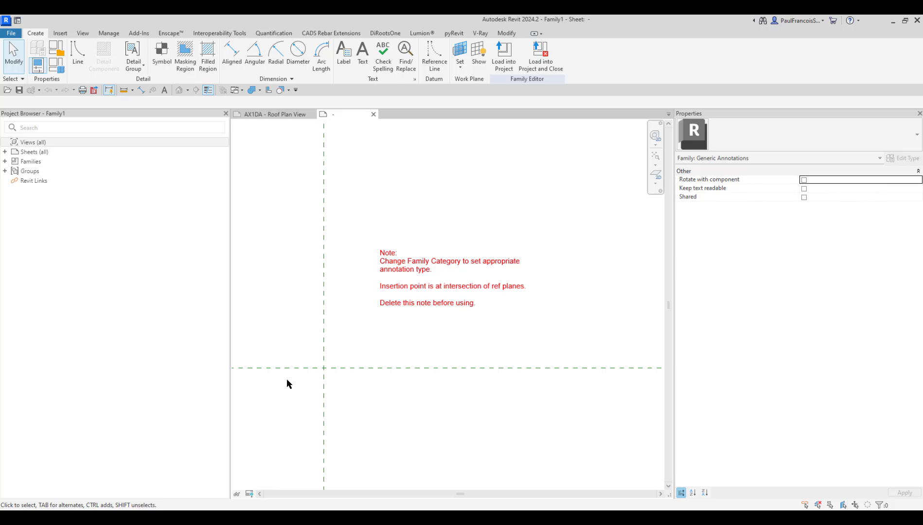
{"action": "left_click", "coordinate": [415, 292]}
{"action": "key", "text": "Delete"}
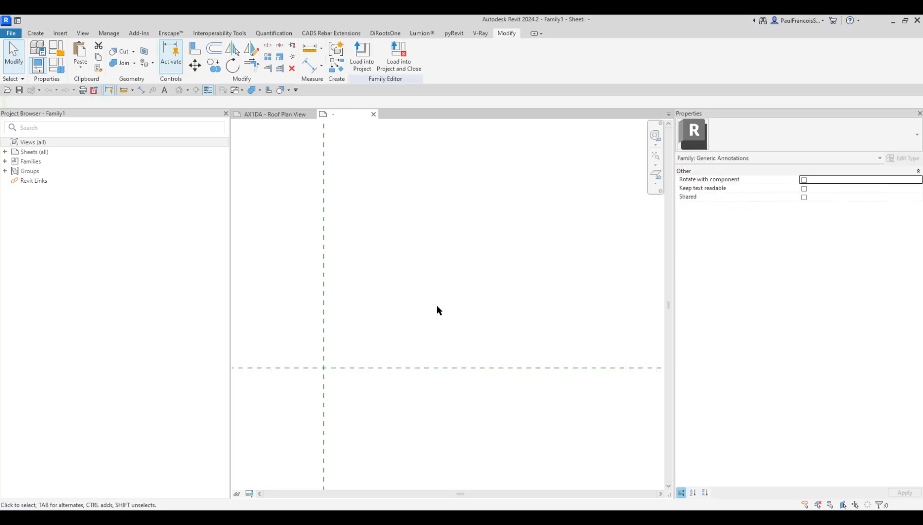
Step: Start a label near the reference plane intersection and create a family parameter named pfs.Number with data type Text
{"action": "middle_click_drag", "start_coordinate": [340, 369], "coordinate": [427, 361]}
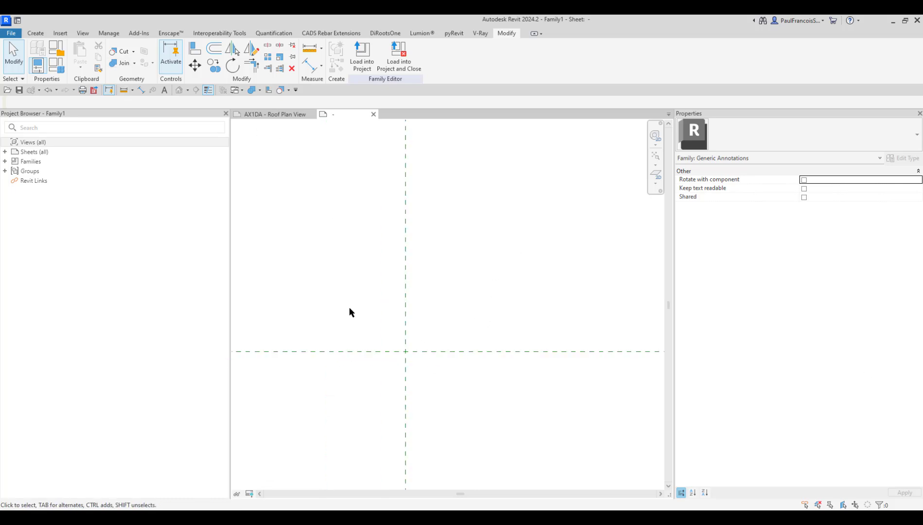
{"action": "left_click", "coordinate": [35, 33]}
{"action": "left_click", "coordinate": [343, 53]}
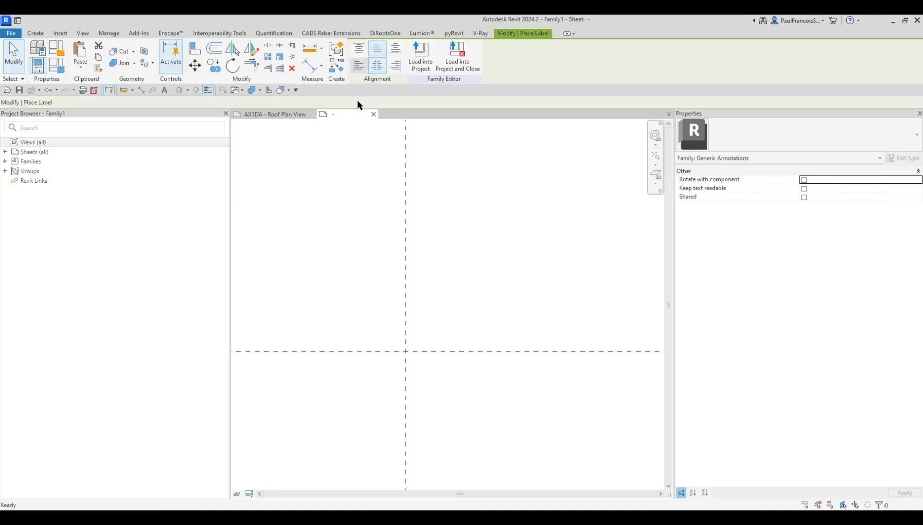
{"action": "left_click", "coordinate": [434, 365]}
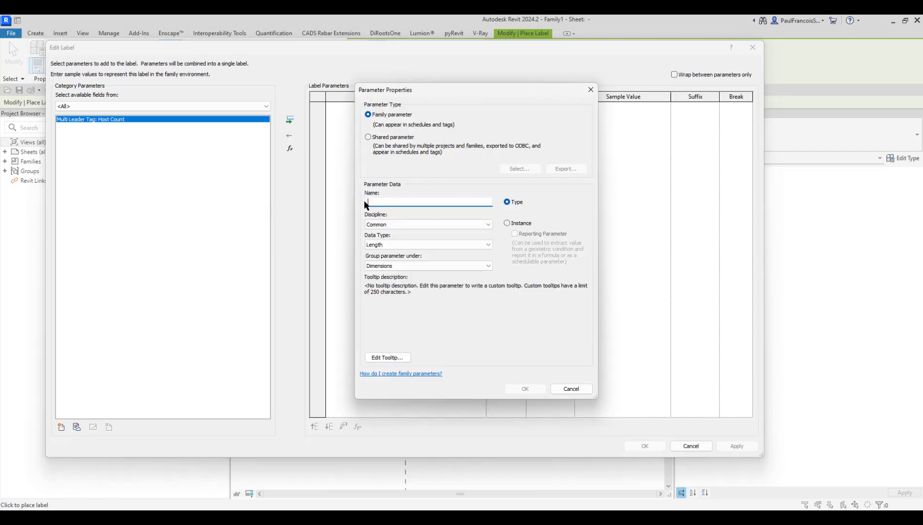
{"action": "type", "text": "pfs.Number"}
{"action": "left_click", "coordinate": [396, 245]}
{"action": "left_click", "coordinate": [367, 254]}
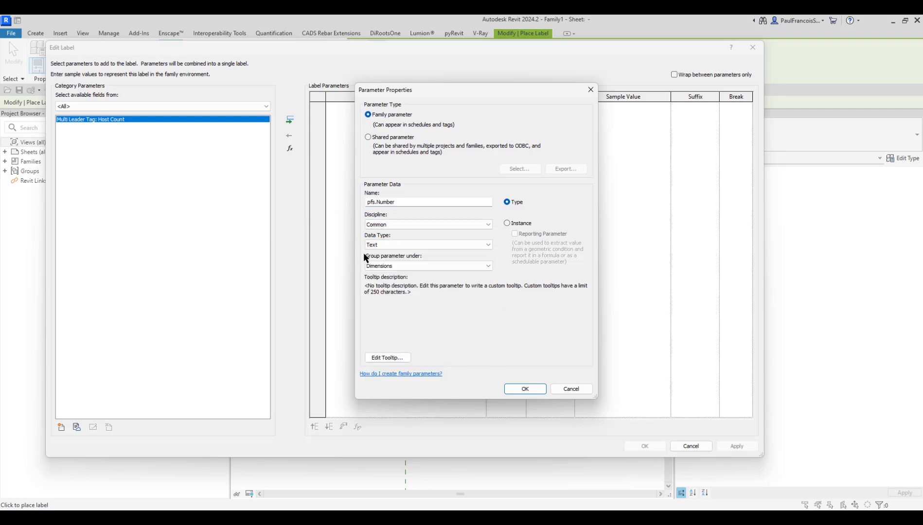
{"action": "left_click", "coordinate": [402, 266]}
{"action": "left_click", "coordinate": [382, 281]}
{"action": "left_click", "coordinate": [528, 389]}
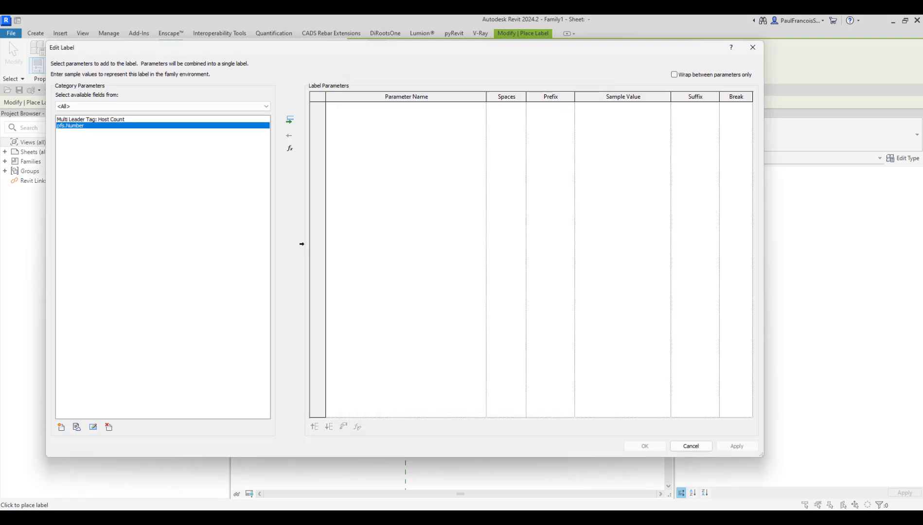
Step: Add the pfs.Number parameter to the label and finish placing it
{"action": "left_click", "coordinate": [289, 120]}
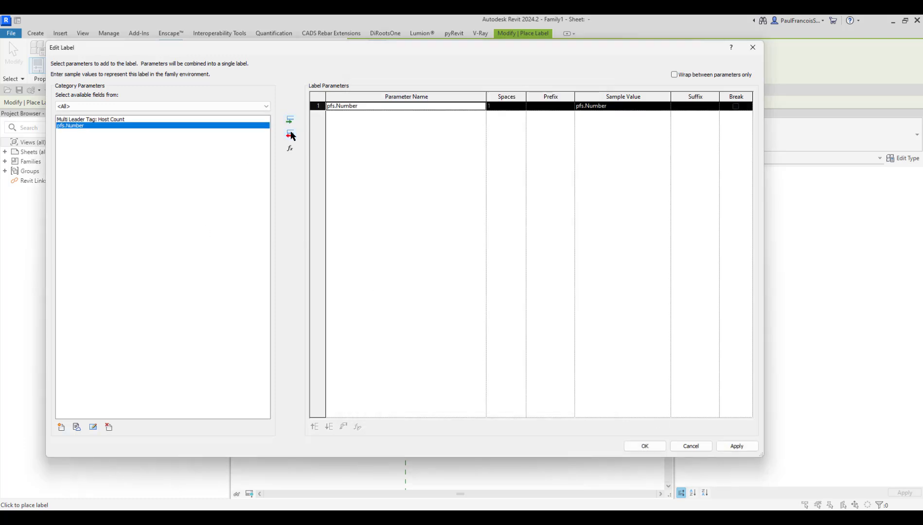
{"action": "left_click", "coordinate": [644, 447]}
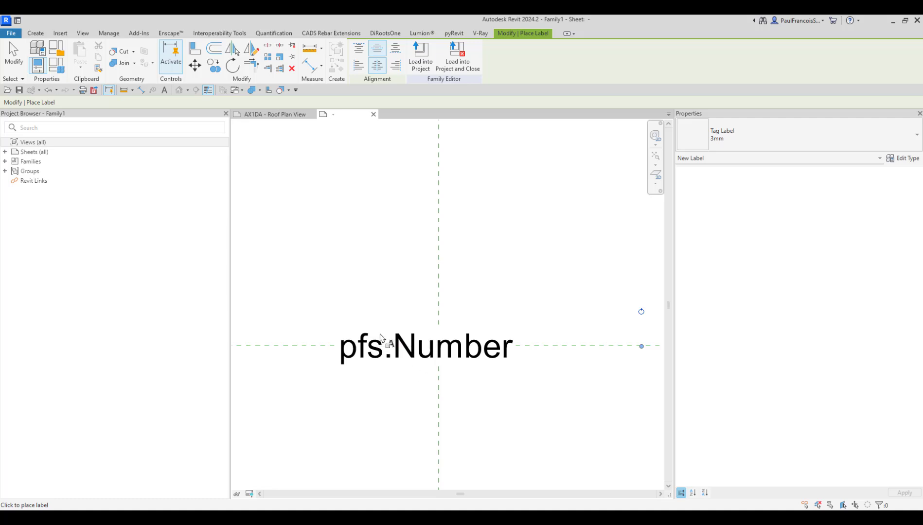
{"action": "scroll", "coordinate": [384, 341], "scroll_direction": "down", "scroll_amount": 2}
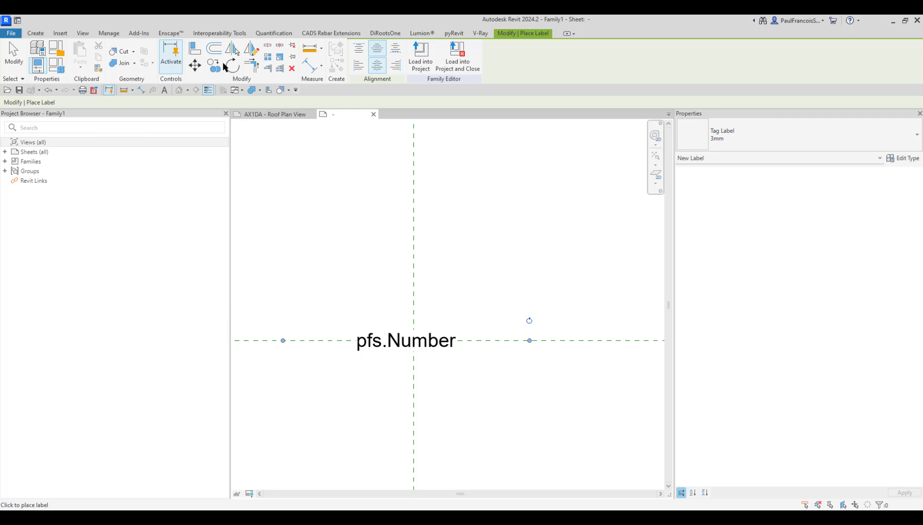
Step: Close the new annotation family without saving and return to the Roof Plan View sheet
{"action": "left_click", "coordinate": [374, 114]}
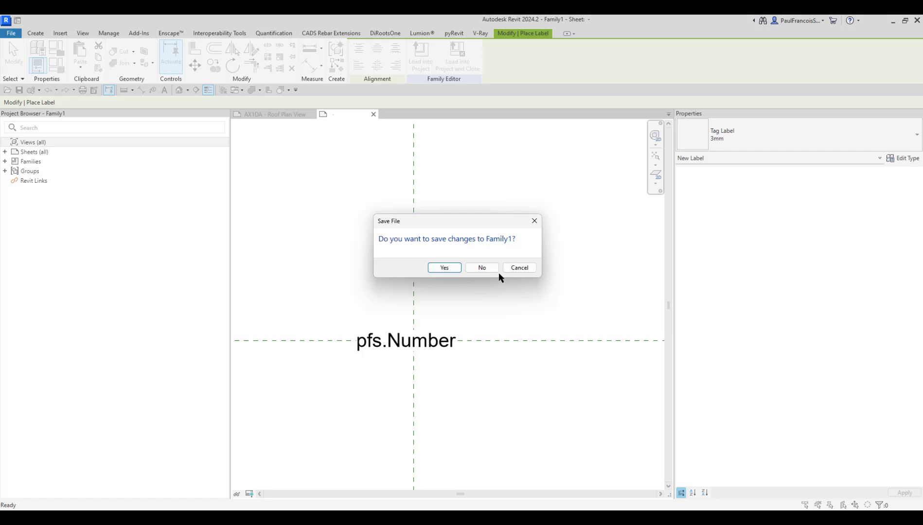
{"action": "left_click", "coordinate": [495, 269]}
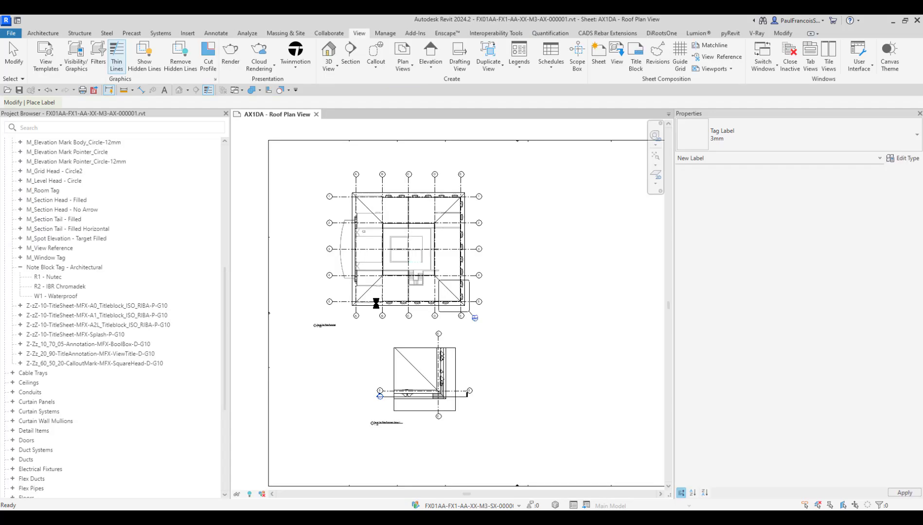
{"action": "left_click", "coordinate": [376, 303]}
Step: Open the Note Block Tag - Architectural family for editing and show its overlapping labels up close
{"action": "left_click", "coordinate": [82, 270]}
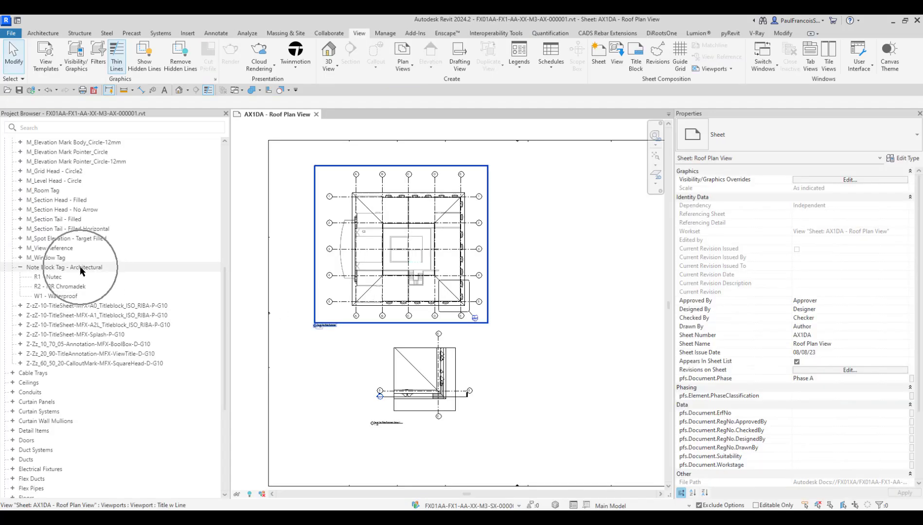
{"action": "right_click", "coordinate": [82, 271]}
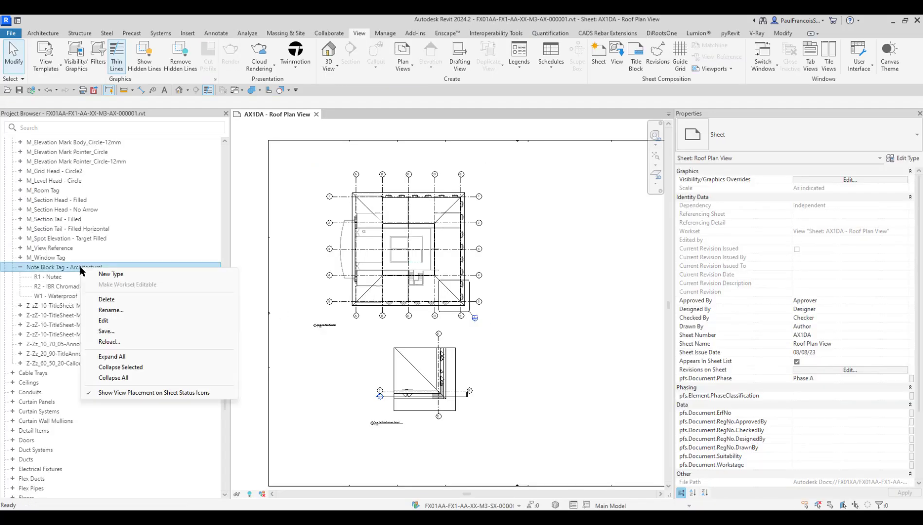
{"action": "left_click", "coordinate": [104, 322]}
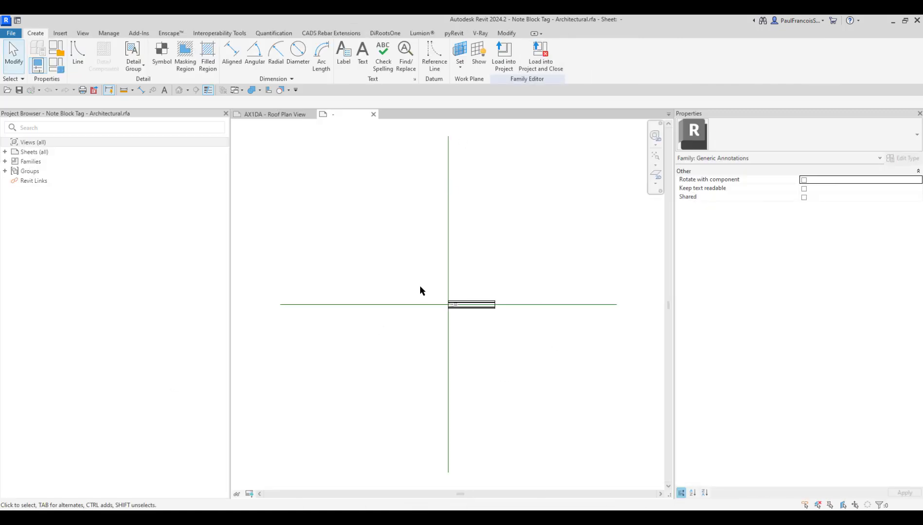
{"action": "scroll", "coordinate": [501, 315], "scroll_direction": "up", "scroll_amount": 4}
{"action": "scroll", "coordinate": [381, 313], "scroll_direction": "up", "scroll_amount": 5}
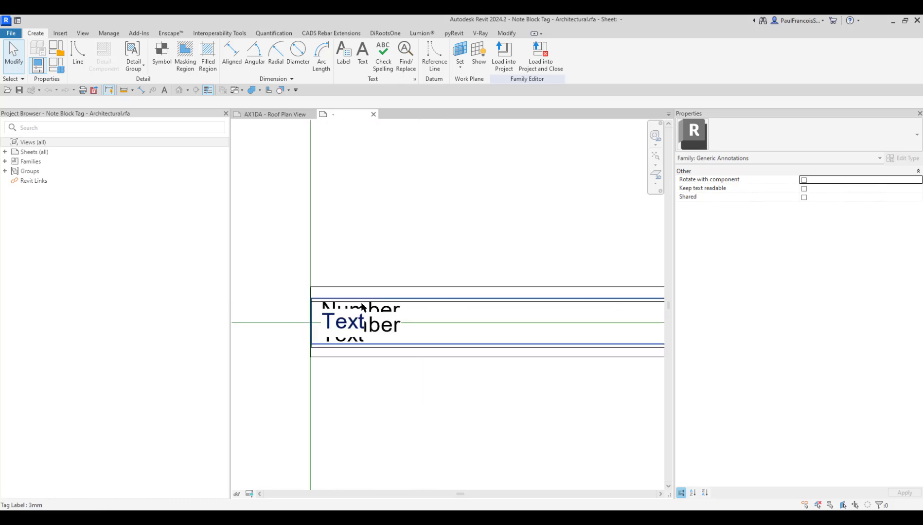
{"action": "scroll", "coordinate": [410, 251], "scroll_direction": "down", "scroll_amount": 4}
{"action": "scroll", "coordinate": [382, 300], "scroll_direction": "up", "scroll_amount": 2}
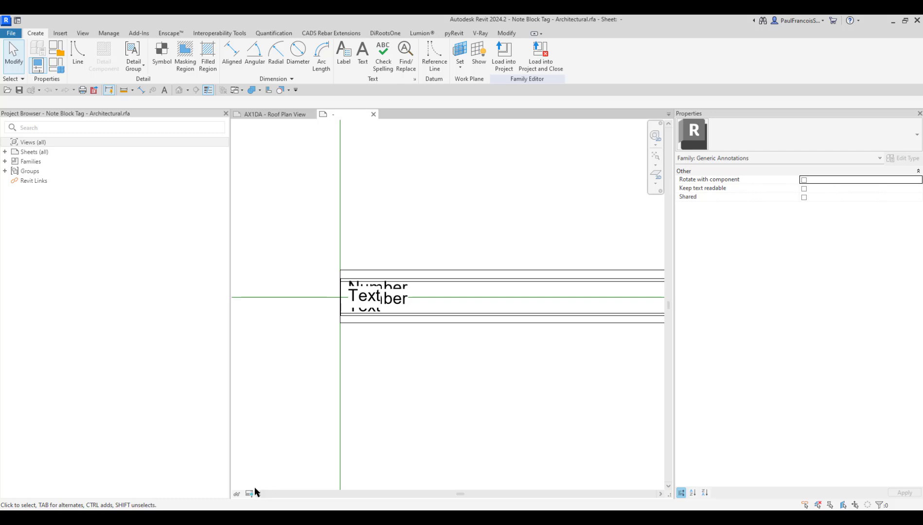
Step: Examine the tag family's types and its text and visibility parameters without changing them
{"action": "left_click", "coordinate": [56, 64]}
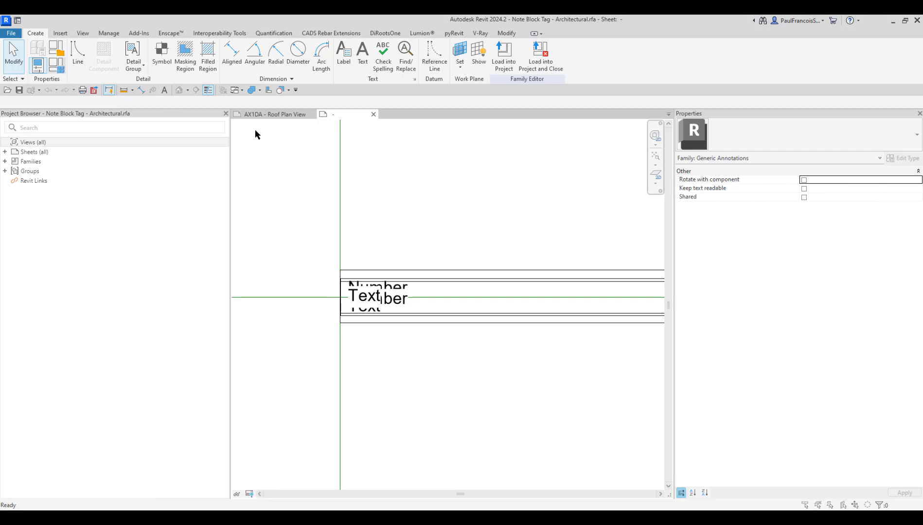
{"action": "left_click", "coordinate": [208, 75]}
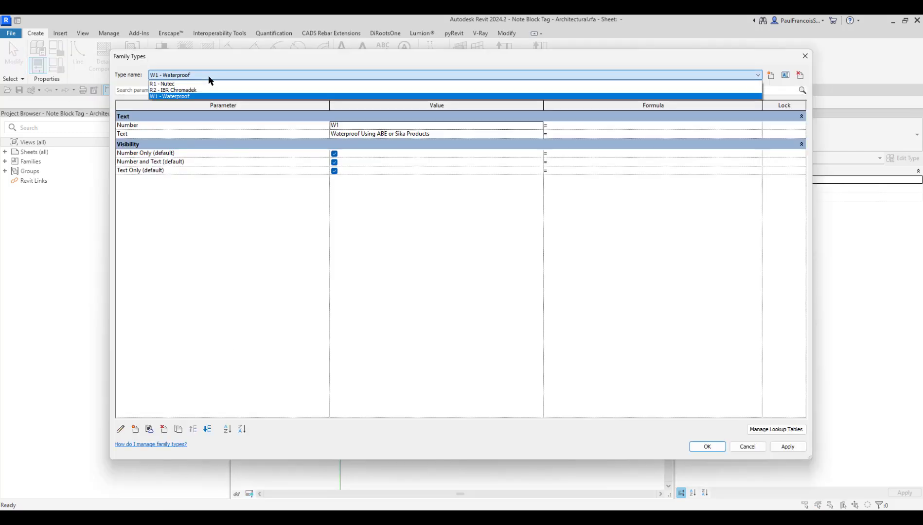
{"action": "left_click", "coordinate": [192, 64]}
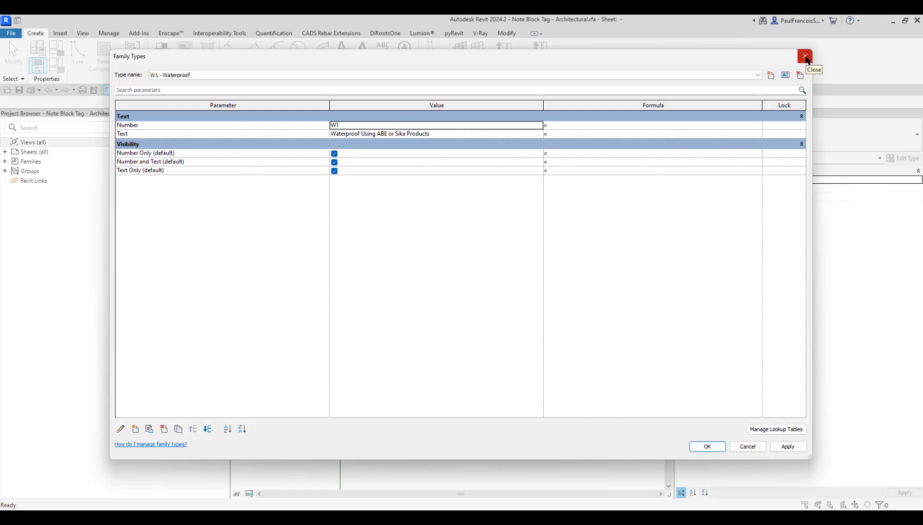
{"action": "left_click", "coordinate": [805, 56]}
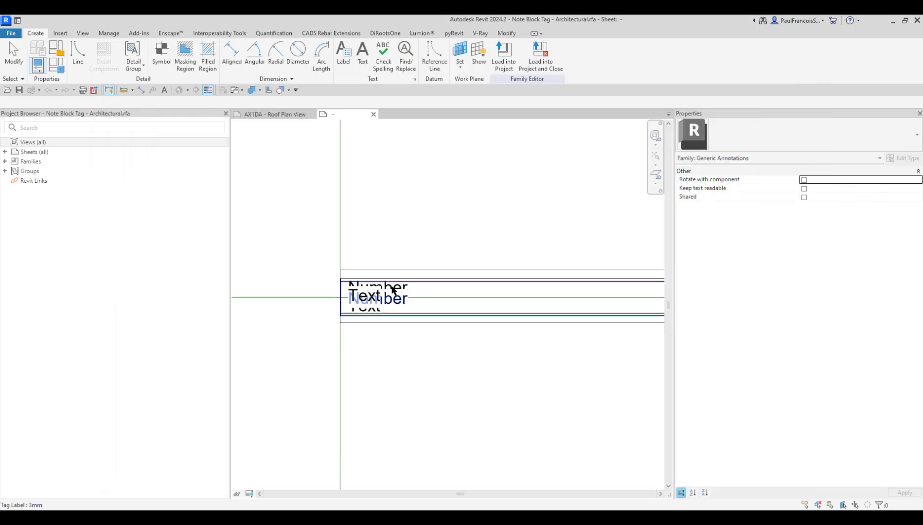
Step: Check which family parameter controls the visibility of the frontmost Text label, leaving the association as it is
{"action": "left_click", "coordinate": [362, 302]}
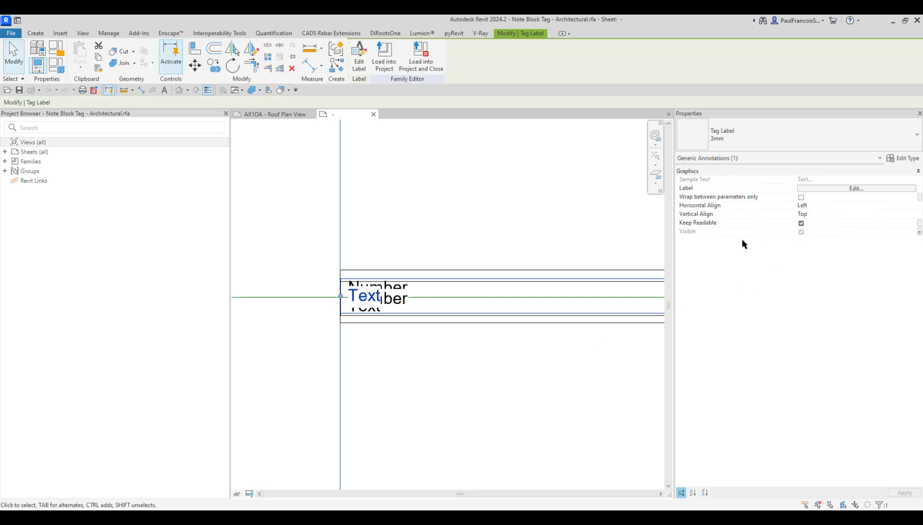
{"action": "key", "text": "ctrl"}
{"action": "left_click", "coordinate": [917, 232]}
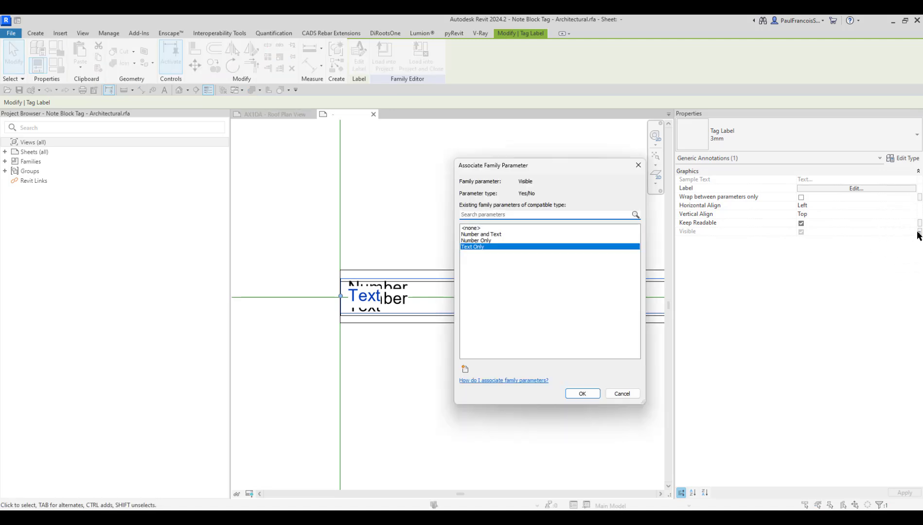
{"action": "key", "text": "ctrl"}
{"action": "left_click", "coordinate": [641, 167]}
{"action": "left_click", "coordinate": [561, 236]}
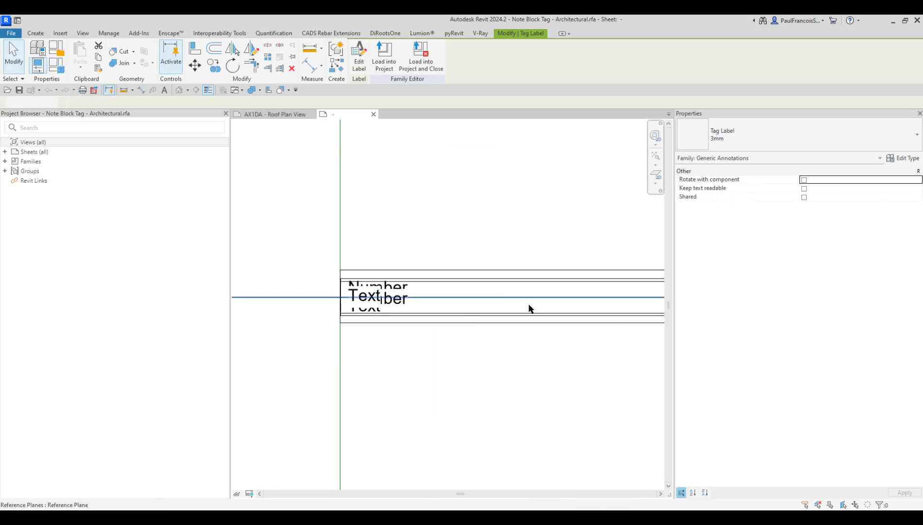
Step: Review the text and visibility parameters of the tag family's W1 - Waterproof type without changing them
{"action": "left_click", "coordinate": [56, 64]}
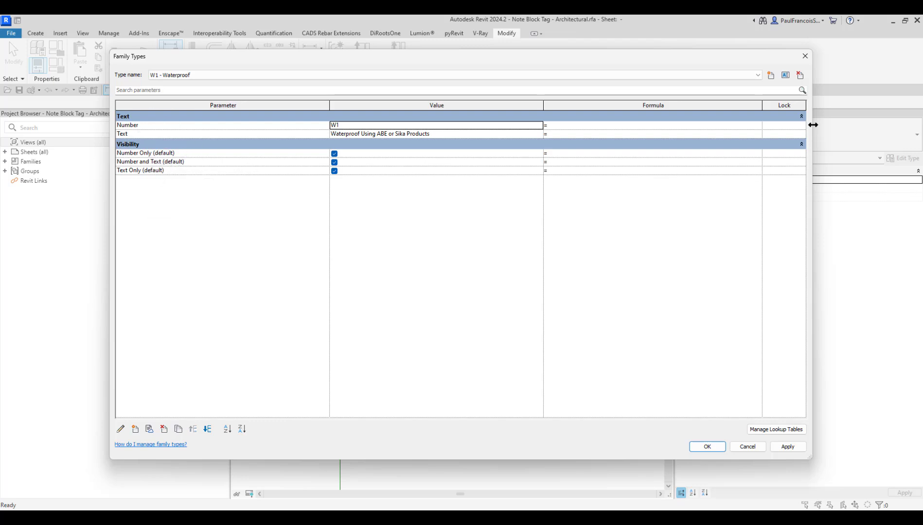
{"action": "left_click", "coordinate": [804, 56]}
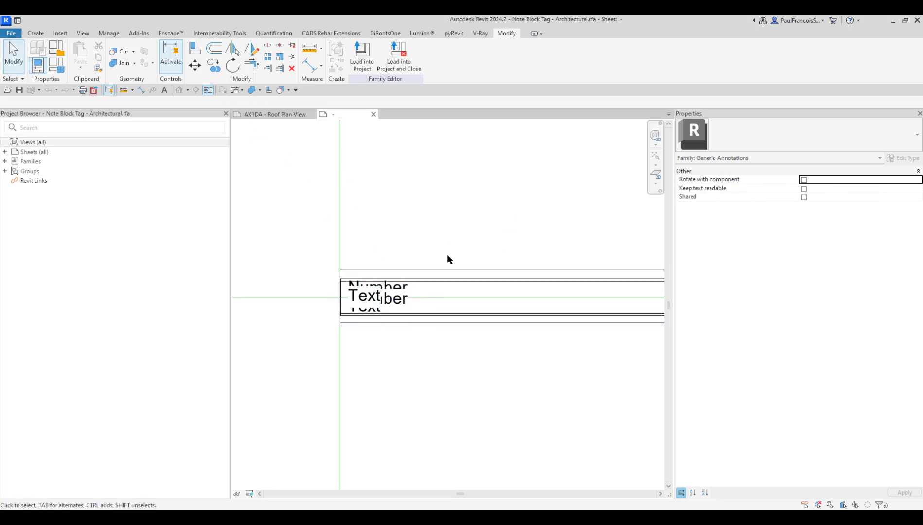
{"action": "scroll", "coordinate": [411, 316], "scroll_direction": "down", "scroll_amount": 2}
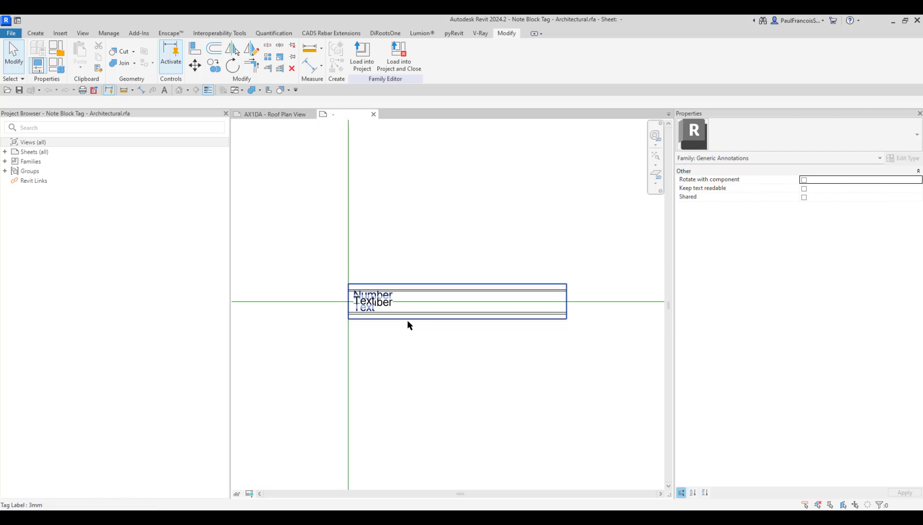
Step: Check which parameters make up the combined Number and Text label, then leave the label definition as it is
{"action": "scroll", "coordinate": [467, 311], "scroll_direction": "up", "scroll_amount": 1}
{"action": "left_click", "coordinate": [442, 280]}
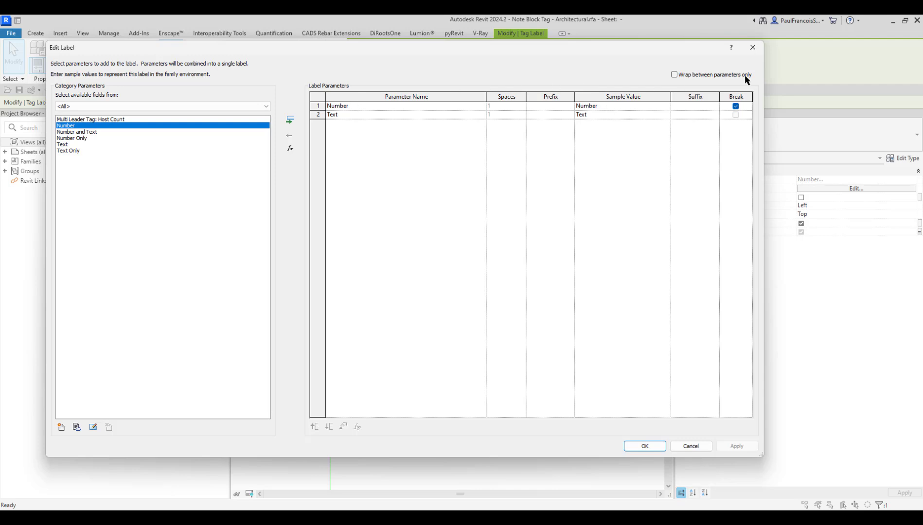
{"action": "left_click", "coordinate": [753, 48]}
{"action": "left_click", "coordinate": [298, 262]}
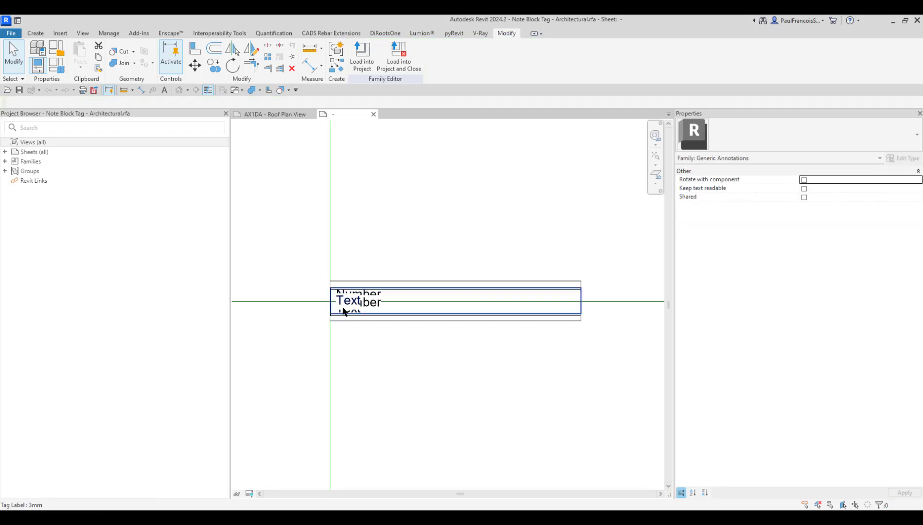
Step: Inspect the overlapping combined label and the Text label up close, leaving both unchanged
{"action": "scroll", "coordinate": [342, 311], "scroll_direction": "up", "scroll_amount": 4}
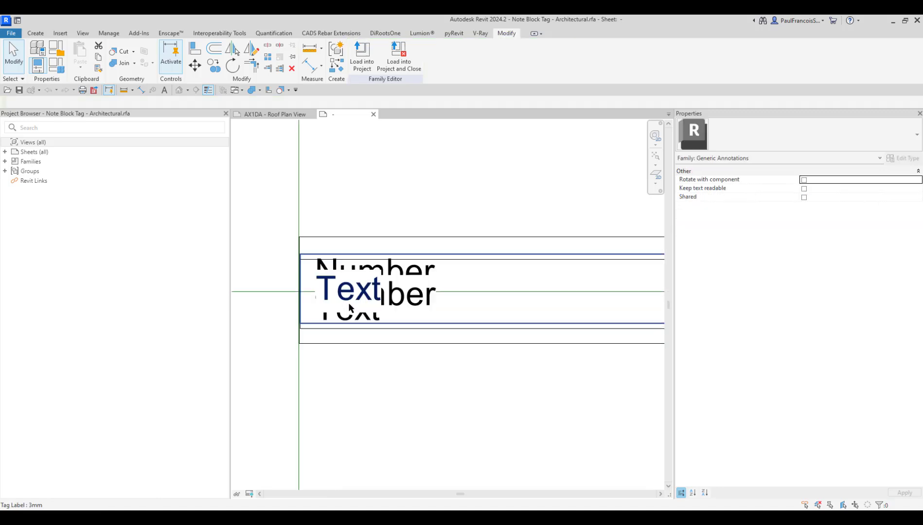
{"action": "left_click", "coordinate": [346, 330]}
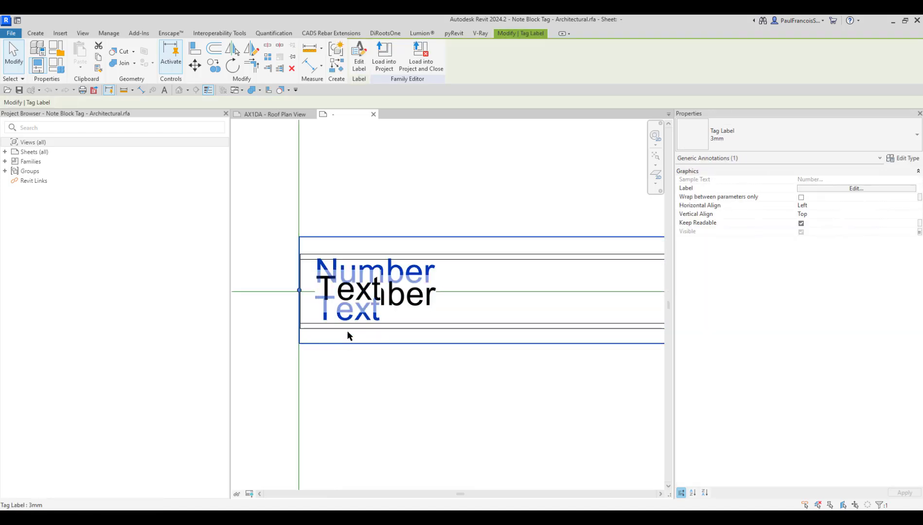
{"action": "left_click", "coordinate": [361, 257]}
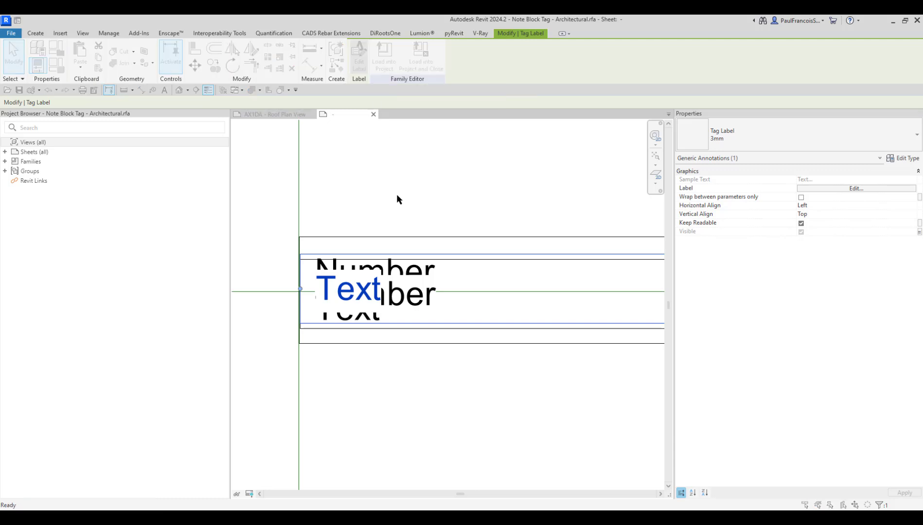
{"action": "key", "text": "Escape"}
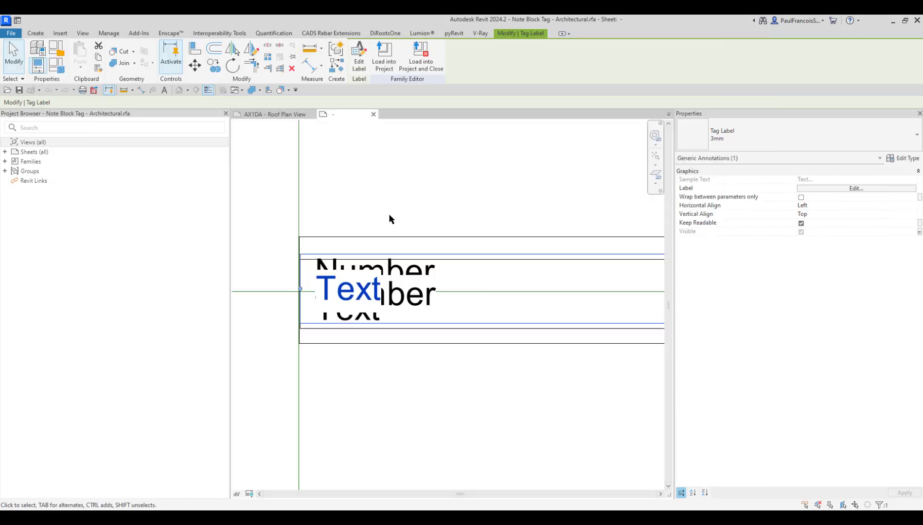
{"action": "key", "text": "Escape"}
{"action": "scroll", "coordinate": [403, 340], "scroll_direction": "down", "scroll_amount": 3}
{"action": "middle_click_drag", "start_coordinate": [402, 340], "coordinate": [422, 297]}
{"action": "scroll", "coordinate": [411, 265], "scroll_direction": "down", "scroll_amount": 1}
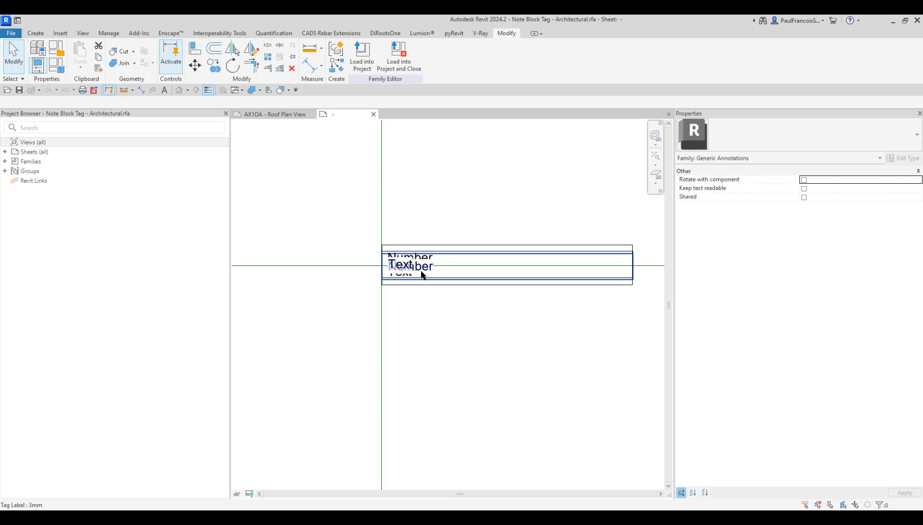
Step: Close the tag family and look through its R1 - Nutec, R2 - IBR Chromadek and W1 - Waterproof types in the project
{"action": "left_click", "coordinate": [372, 113]}
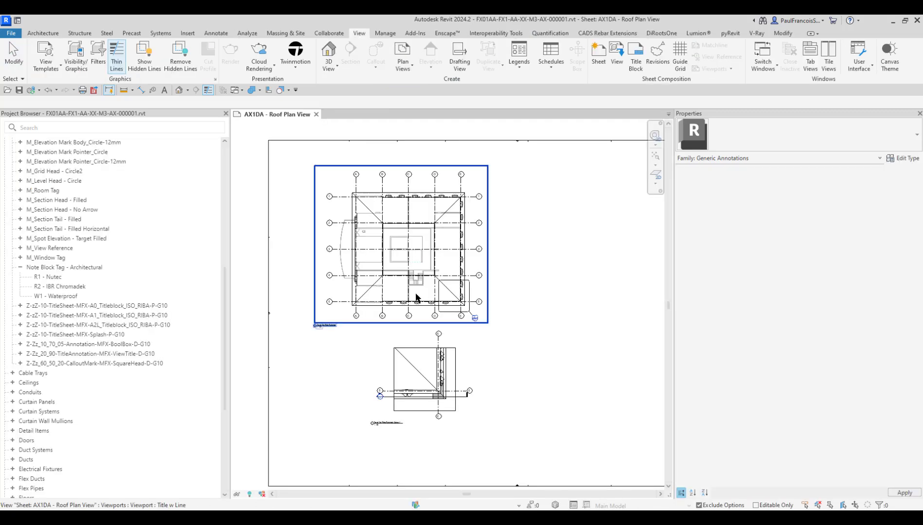
{"action": "left_click", "coordinate": [47, 276]}
{"action": "left_click", "coordinate": [60, 286]}
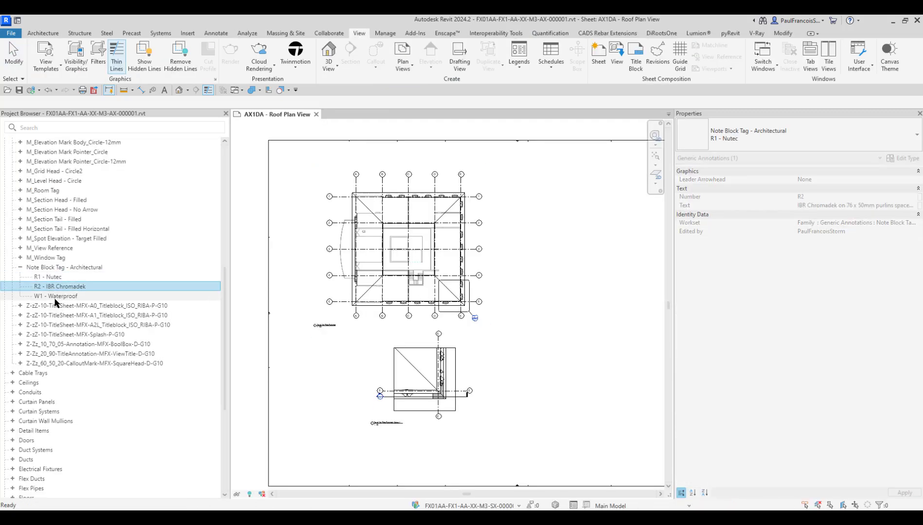
{"action": "left_click", "coordinate": [55, 296]}
{"action": "left_click", "coordinate": [48, 277]}
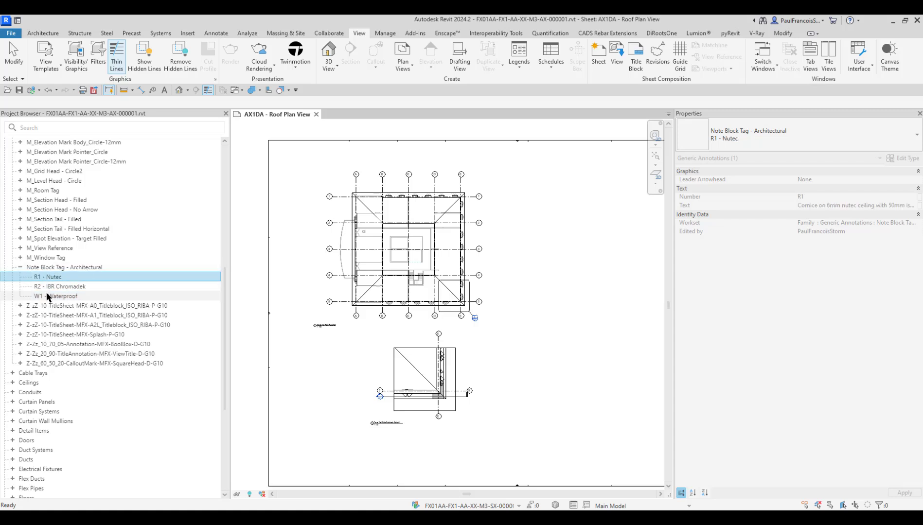
Step: Read the type properties of R1 - Nutec with the dialog and value column widened to show the full note text
{"action": "right_click", "coordinate": [48, 277]}
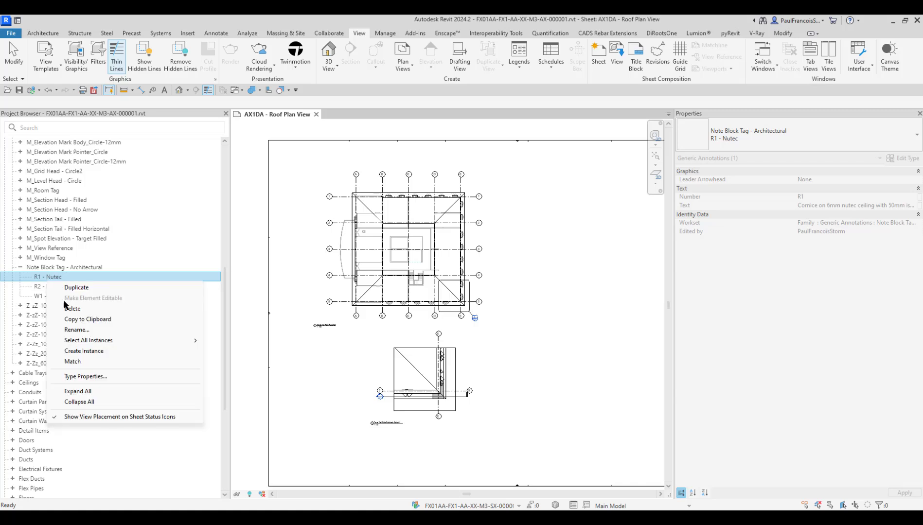
{"action": "left_click", "coordinate": [96, 377]}
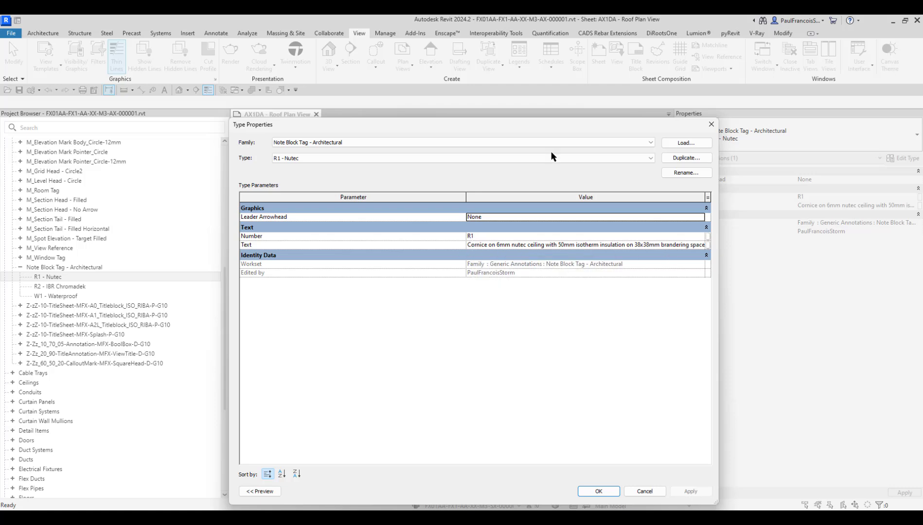
{"action": "left_click_drag", "start_coordinate": [496, 137], "coordinate": [320, 73]}
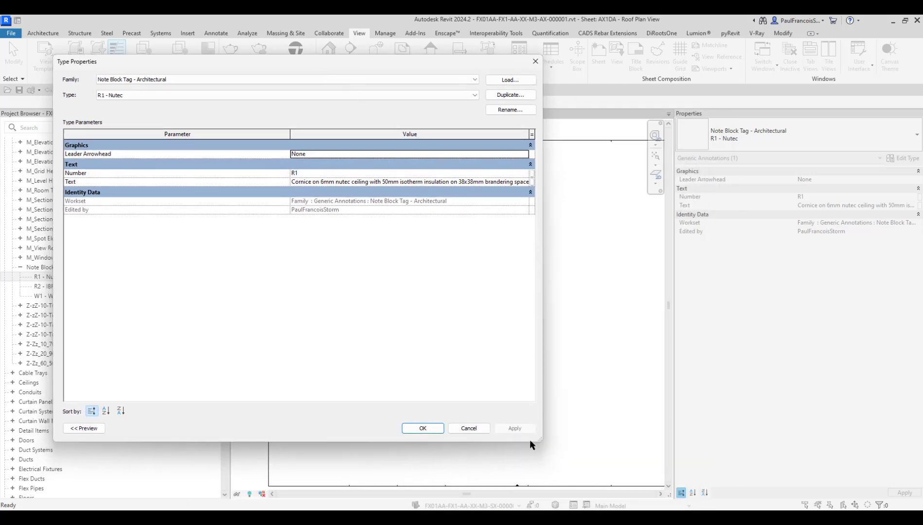
{"action": "left_click_drag", "start_coordinate": [539, 442], "coordinate": [823, 496]}
{"action": "left_click_drag", "start_coordinate": [413, 134], "coordinate": [176, 134]}
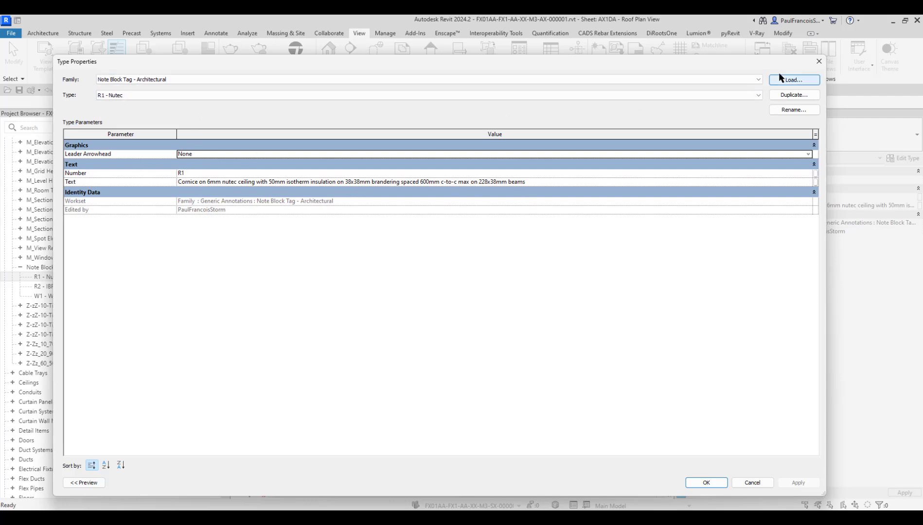
{"action": "left_click", "coordinate": [819, 61]}
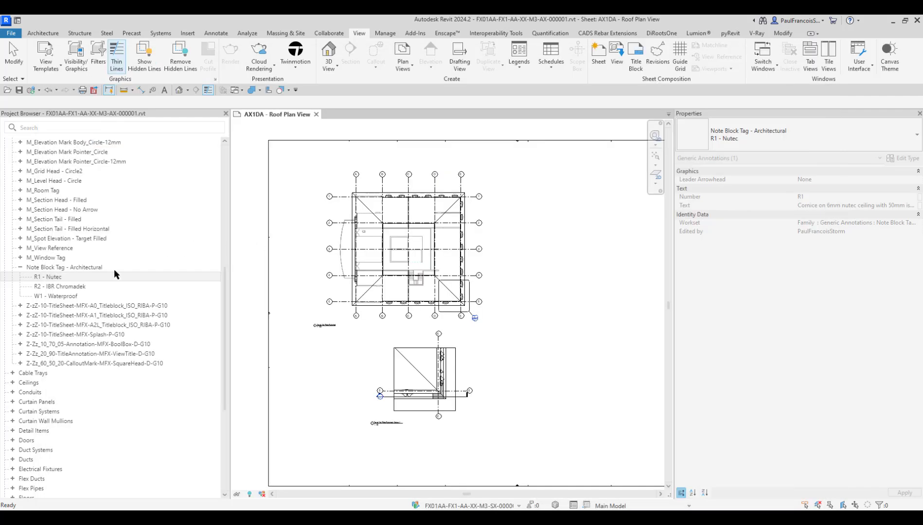
Step: Read the number and text values in the type properties of R2 - IBR Chromadek
{"action": "right_click", "coordinate": [58, 286]}
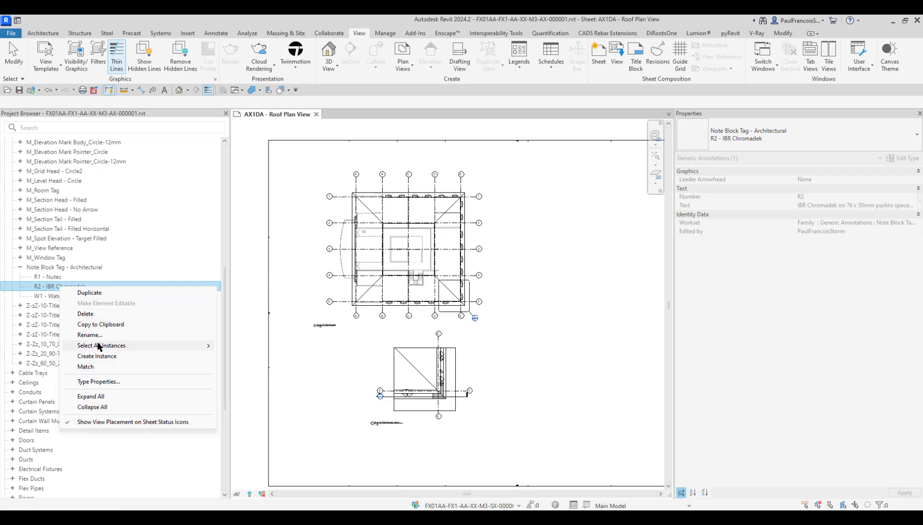
{"action": "left_click", "coordinate": [99, 382]}
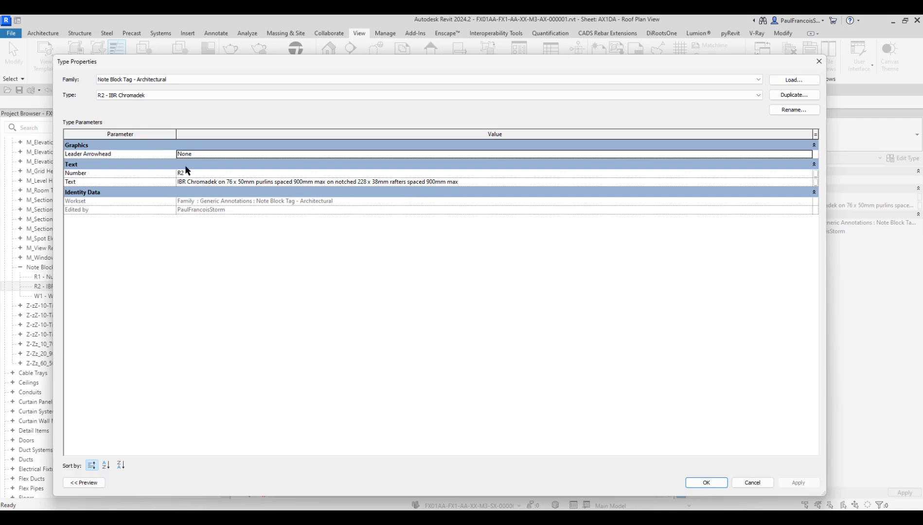
{"action": "left_click", "coordinate": [818, 61]}
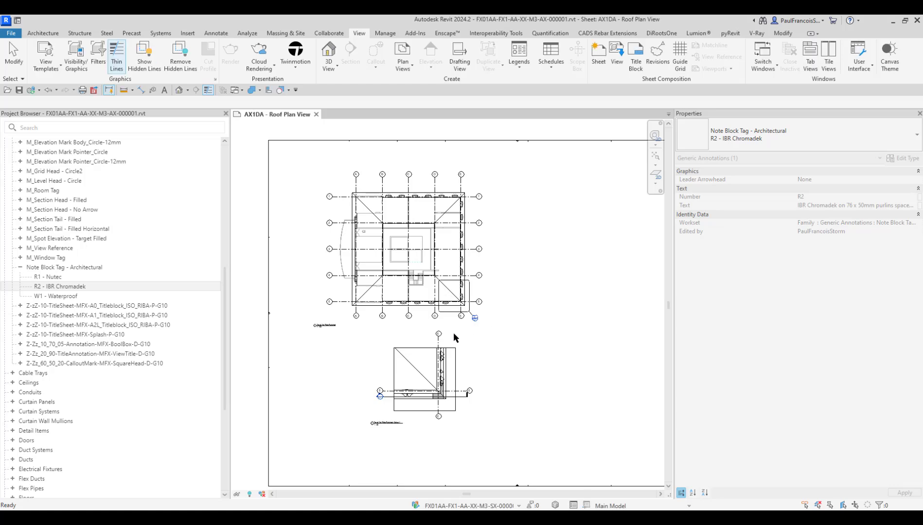
Step: Activate the roof plan viewport on the sheet for editing
{"action": "scroll", "coordinate": [446, 336], "scroll_direction": "down", "scroll_amount": 2}
{"action": "scroll", "coordinate": [503, 307], "scroll_direction": "up", "scroll_amount": 3}
{"action": "left_click", "coordinate": [510, 304]}
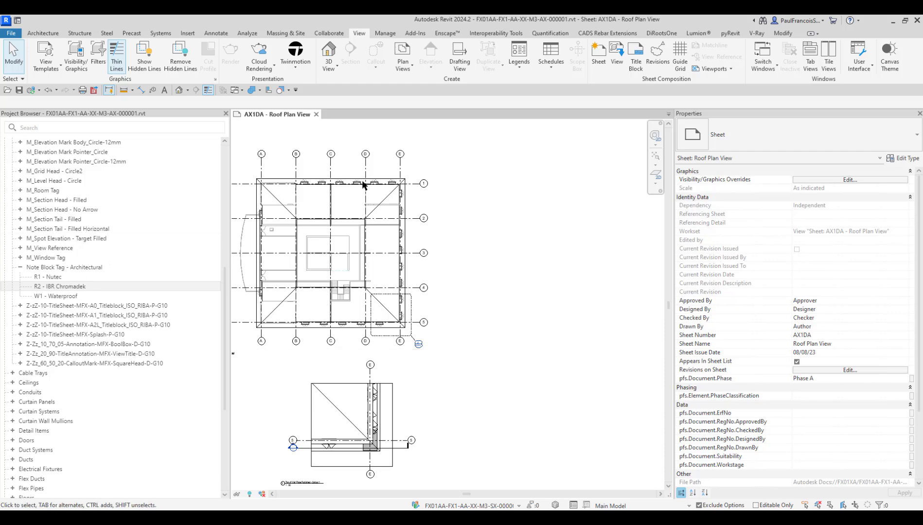
{"action": "scroll", "coordinate": [418, 271], "scroll_direction": "up", "scroll_amount": 2}
{"action": "double_click", "coordinate": [436, 290]}
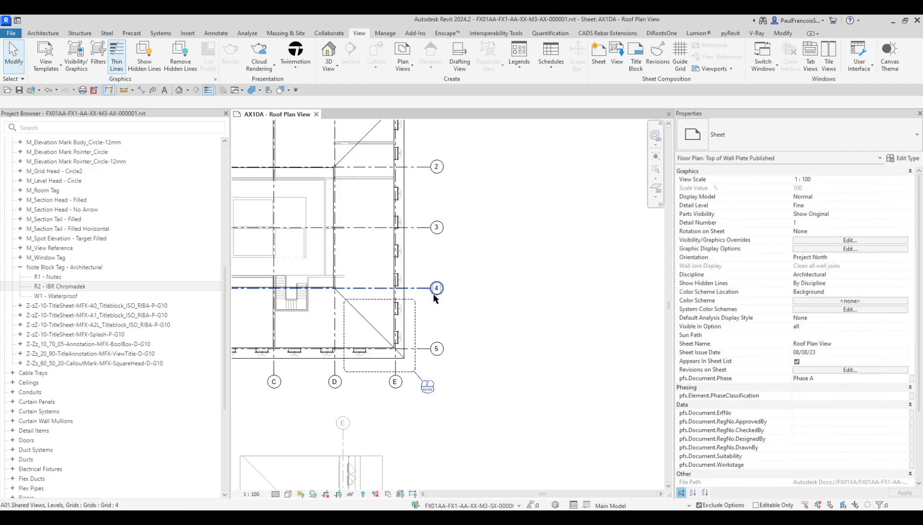
Step: Place one R2 - IBR Chromadek note block tag outside the roof corner, between grids 4 and 5 beyond grid E
{"action": "scroll", "coordinate": [443, 321], "scroll_direction": "down", "scroll_amount": 3}
{"action": "scroll", "coordinate": [442, 316], "scroll_direction": "down", "scroll_amount": 2}
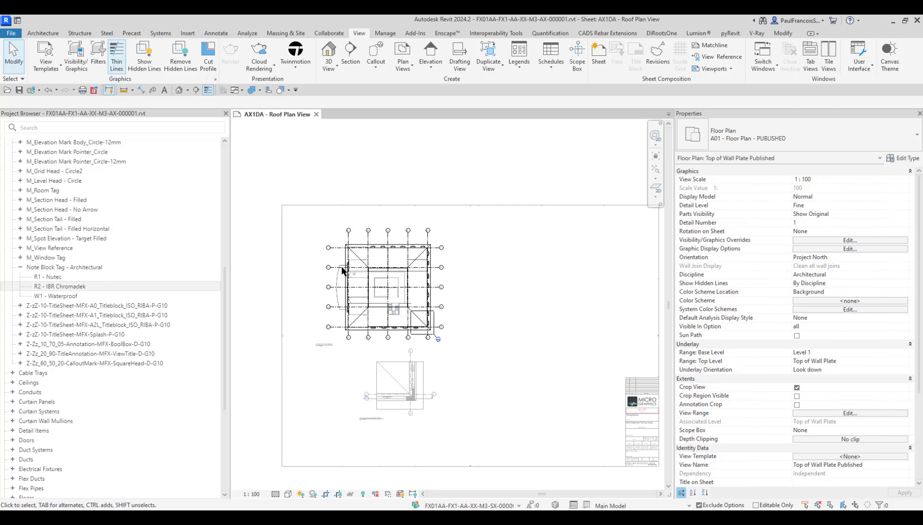
{"action": "scroll", "coordinate": [442, 311], "scroll_direction": "up", "scroll_amount": 6}
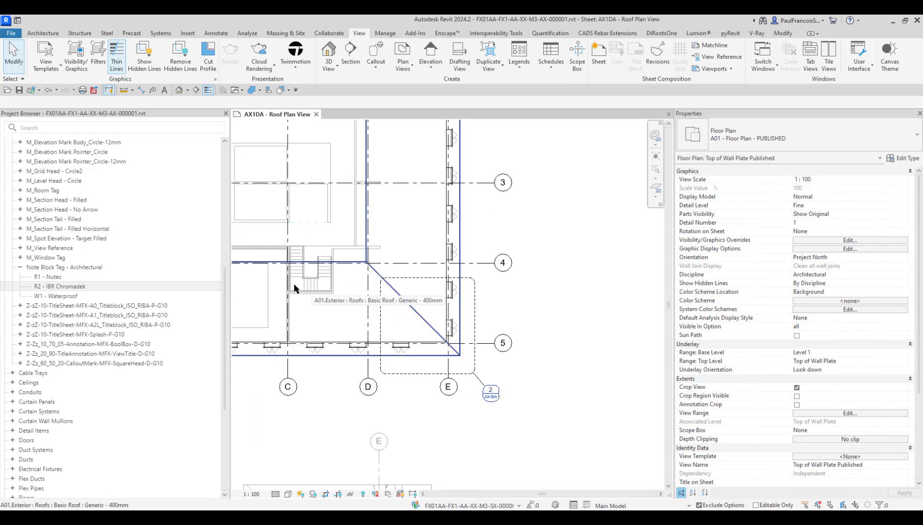
{"action": "scroll", "coordinate": [426, 337], "scroll_direction": "down", "scroll_amount": 3}
{"action": "scroll", "coordinate": [493, 300], "scroll_direction": "up", "scroll_amount": 2}
{"action": "scroll", "coordinate": [454, 329], "scroll_direction": "up", "scroll_amount": 2}
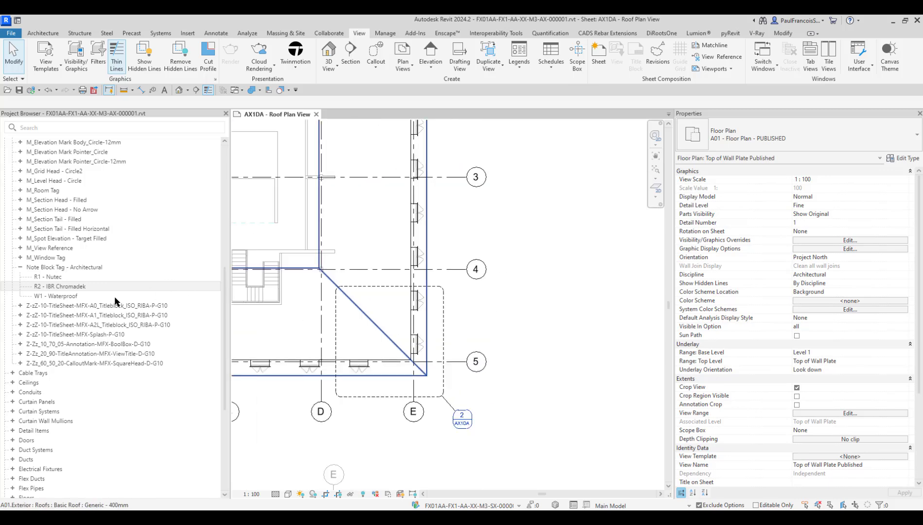
{"action": "left_click_drag", "start_coordinate": [54, 287], "coordinate": [468, 301]}
{"action": "scroll", "coordinate": [479, 296], "scroll_direction": "up", "scroll_amount": 2}
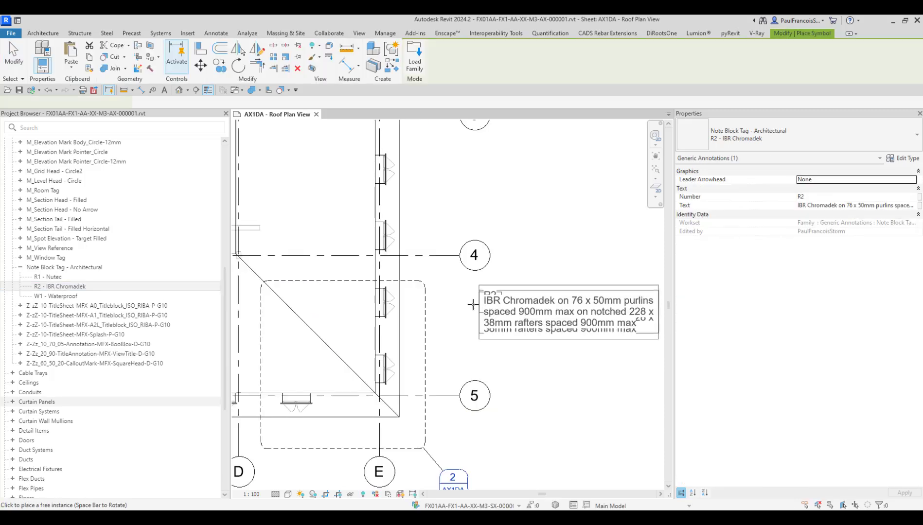
{"action": "left_click", "coordinate": [460, 303]}
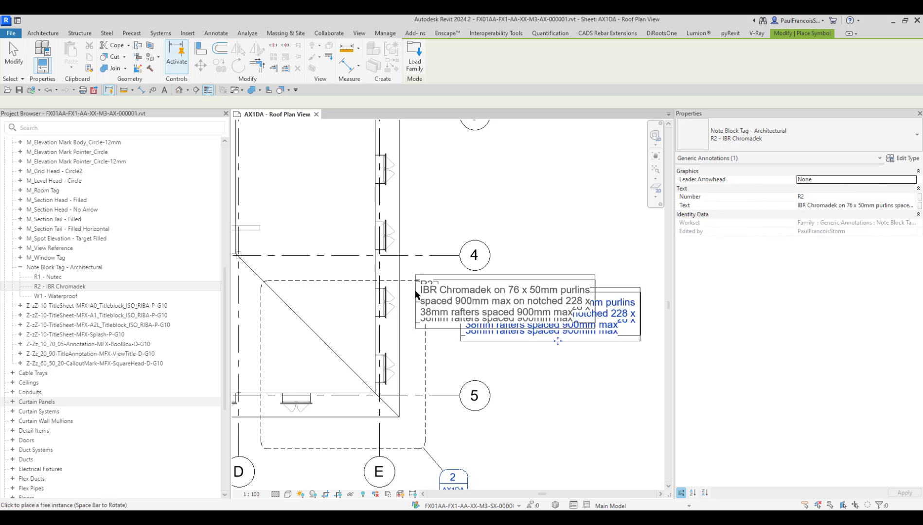
{"action": "scroll", "coordinate": [413, 298], "scroll_direction": "down", "scroll_amount": 3}
{"action": "key", "text": "Escape"}
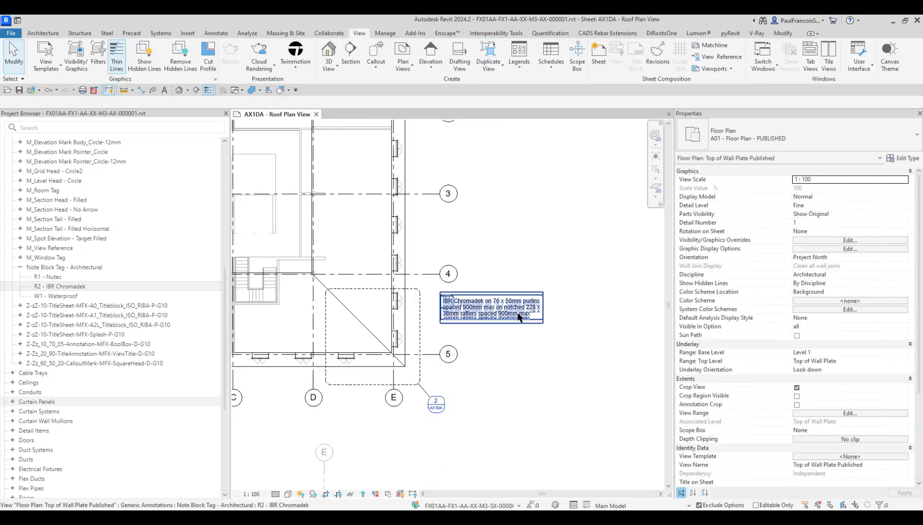
Step: Turn off Number Only and Text Only for the placed R2 tag, keeping Number and Text on
{"action": "scroll", "coordinate": [499, 310], "scroll_direction": "up", "scroll_amount": 1}
{"action": "left_click", "coordinate": [499, 310]}
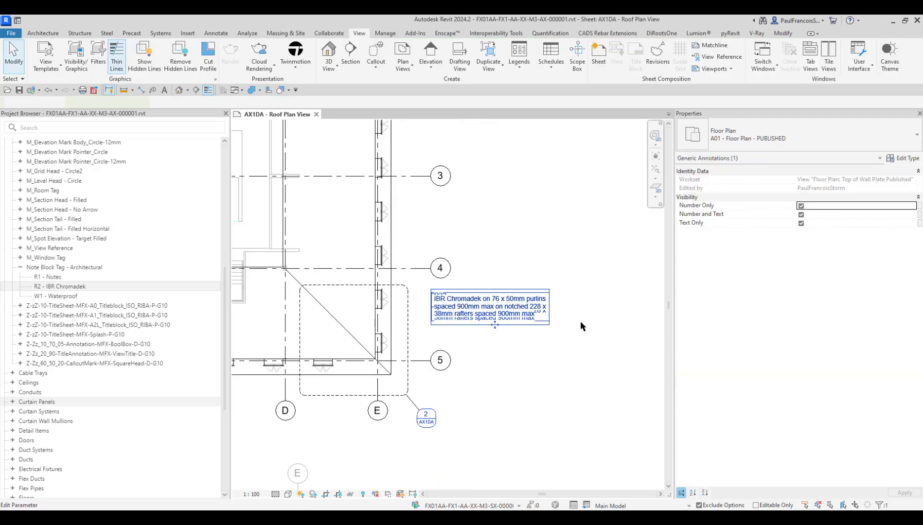
{"action": "left_click", "coordinate": [801, 214]}
{"action": "left_click", "coordinate": [800, 223]}
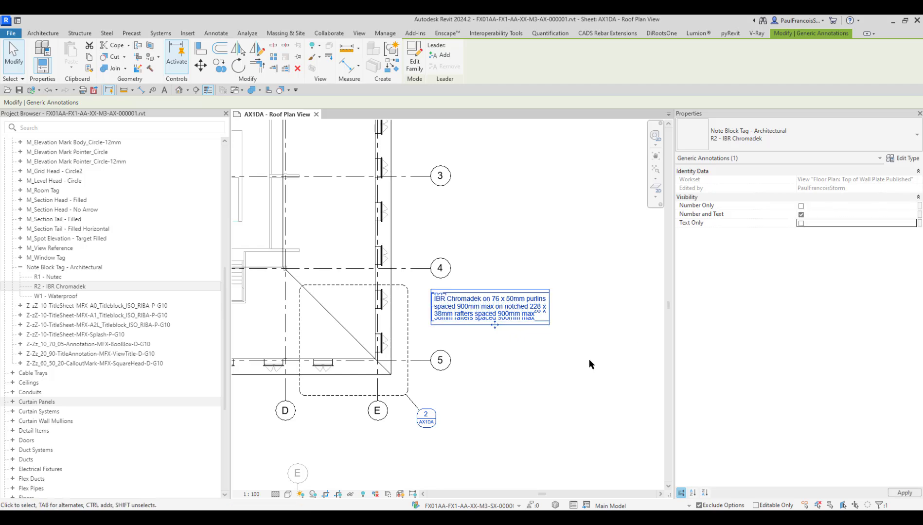
{"action": "left_click", "coordinate": [518, 370]}
Step: Add a leader to the R2 - IBR Chromadek tag beside the roof corner
{"action": "scroll", "coordinate": [411, 310], "scroll_direction": "up", "scroll_amount": 3}
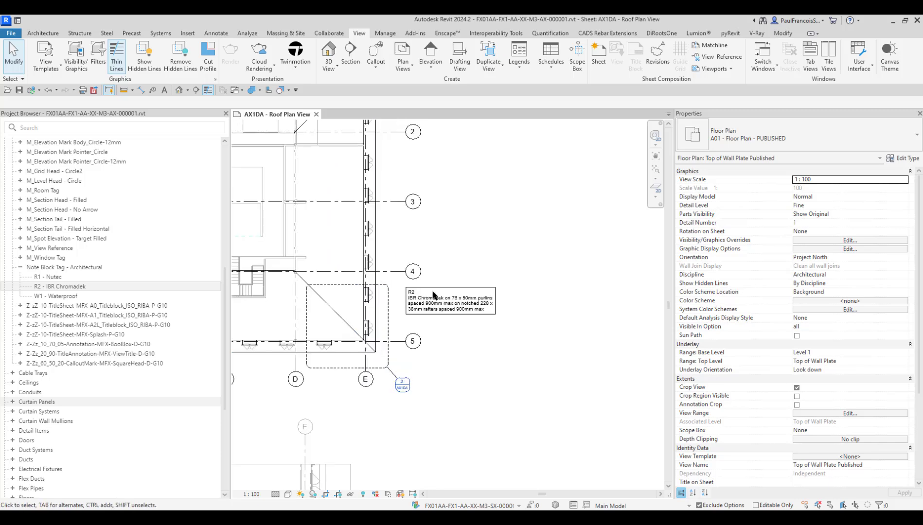
{"action": "scroll", "coordinate": [479, 346], "scroll_direction": "down", "scroll_amount": 2}
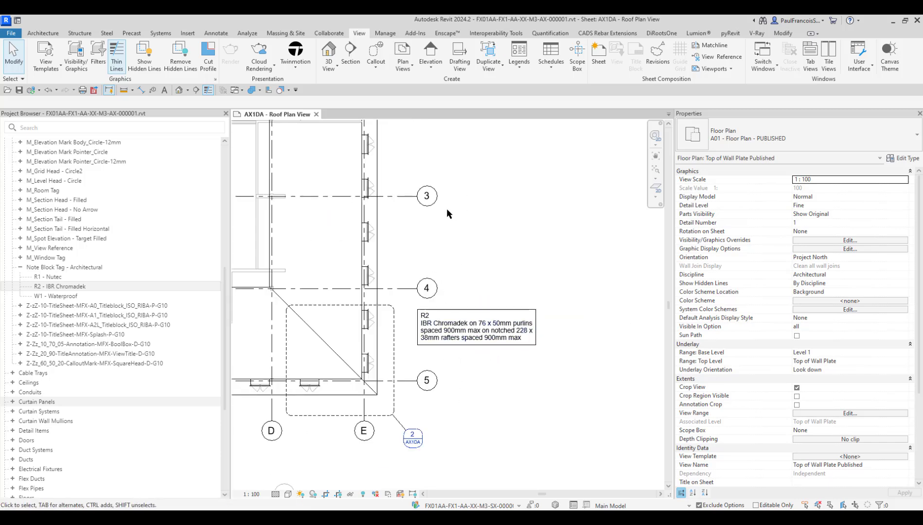
{"action": "left_click", "coordinate": [471, 312]}
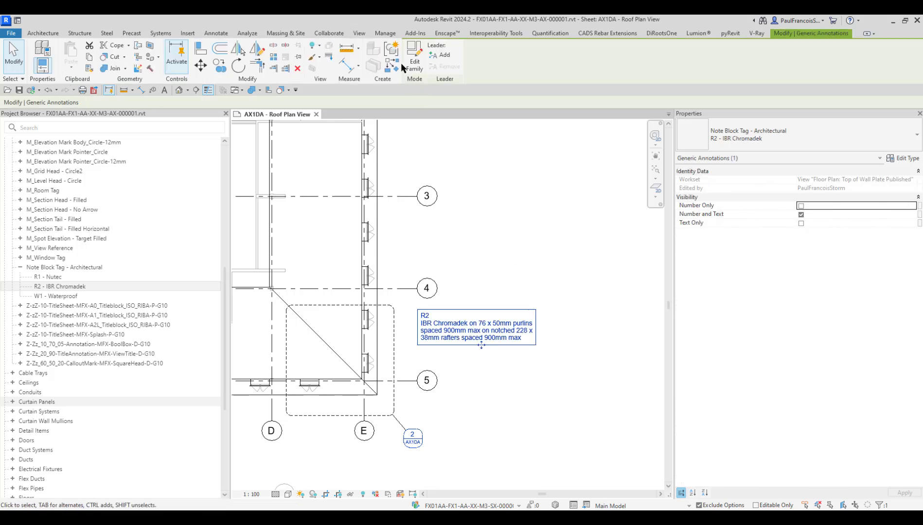
{"action": "left_click", "coordinate": [439, 56]}
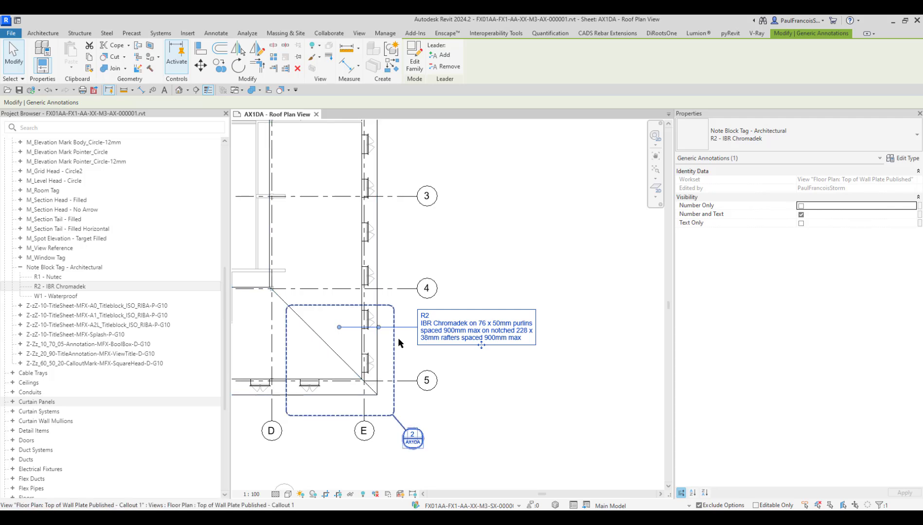
Step: Move the R2 tag's leader end to the roof edge between grids 4 and 5, and shift the tag clear of the grid bubbles
{"action": "scroll", "coordinate": [399, 338], "scroll_direction": "up", "scroll_amount": 3}
{"action": "mouse_move", "coordinate": [280, 317]}
{"action": "left_mouse_down"}
{"action": "mouse_move", "coordinate": [373, 368]}
{"action": "mouse_move", "coordinate": [352, 374]}
{"action": "mouse_move", "coordinate": [351, 362]}
{"action": "mouse_move", "coordinate": [505, 403]}
{"action": "left_mouse_up"}
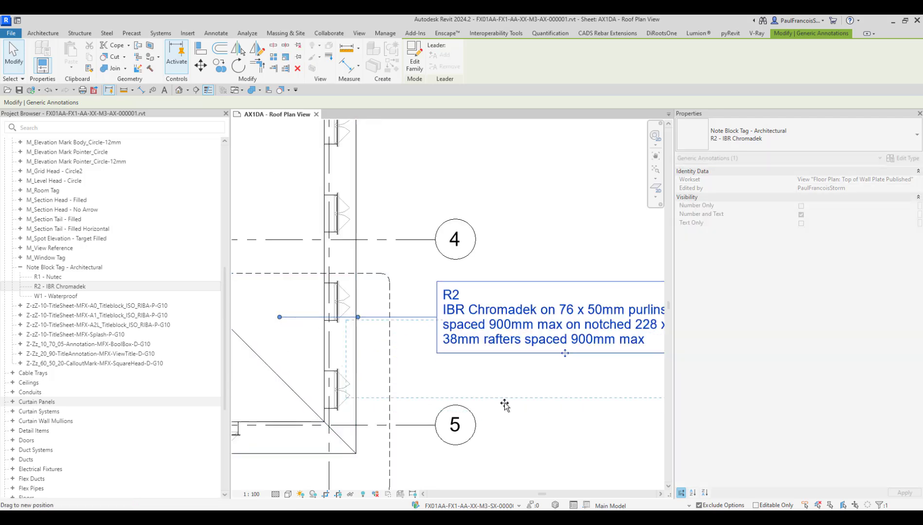
{"action": "key", "text": "Escape"}
{"action": "key", "text": "Escape"}
{"action": "scroll", "coordinate": [457, 367], "scroll_direction": "down", "scroll_amount": 3}
{"action": "scroll", "coordinate": [389, 292], "scroll_direction": "up", "scroll_amount": 2}
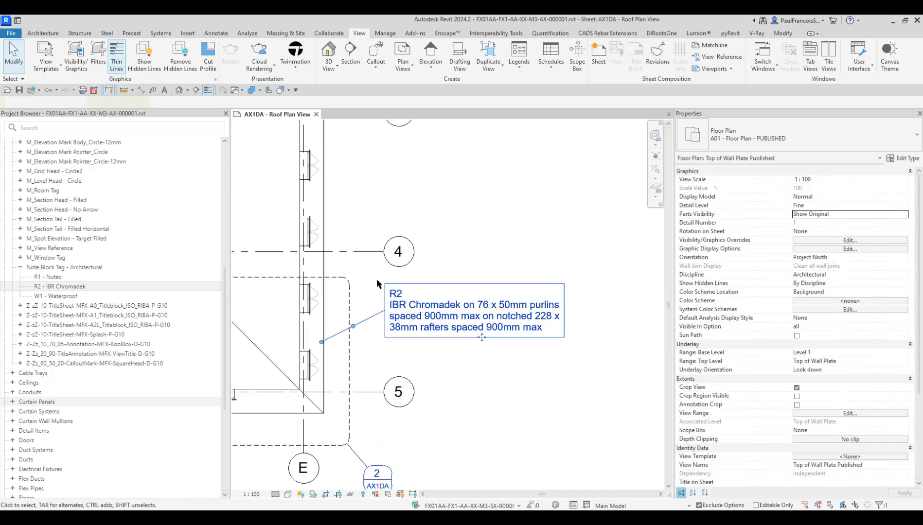
{"action": "left_click", "coordinate": [389, 294]}
{"action": "left_click_drag", "start_coordinate": [511, 332], "coordinate": [543, 333]}
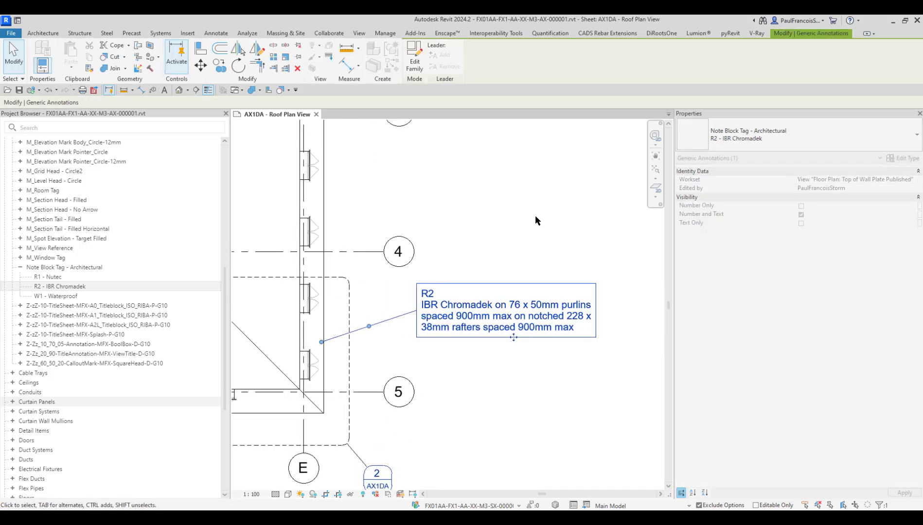
Step: Set the leader arrowhead of the R2 - IBR Chromadek tag type to Filled Dot 3mm
{"action": "left_click", "coordinate": [902, 158]}
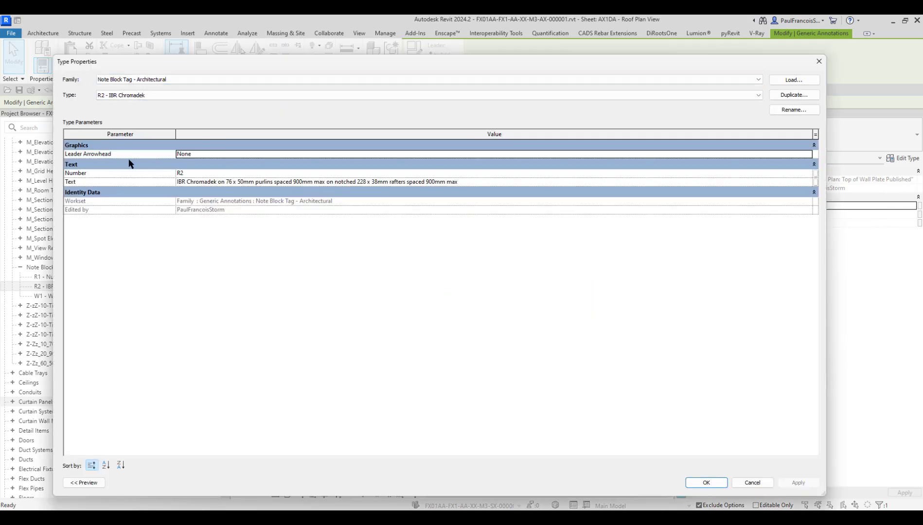
{"action": "left_click", "coordinate": [193, 154]}
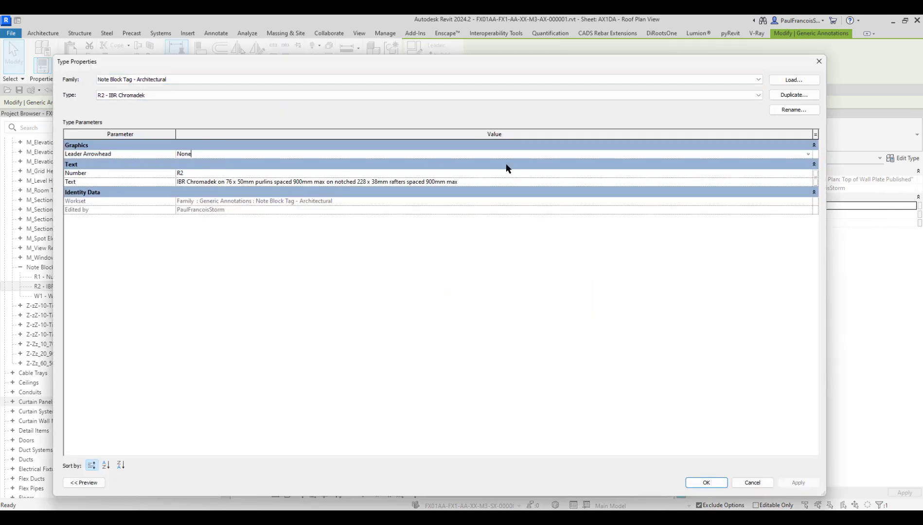
{"action": "left_click", "coordinate": [808, 155]}
{"action": "scroll", "coordinate": [216, 200], "scroll_direction": "down", "scroll_amount": 1}
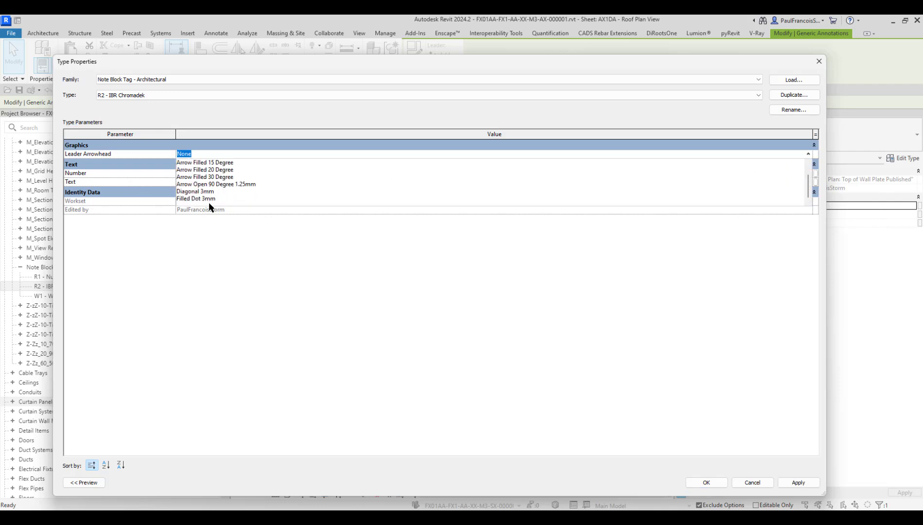
{"action": "left_click", "coordinate": [207, 199]}
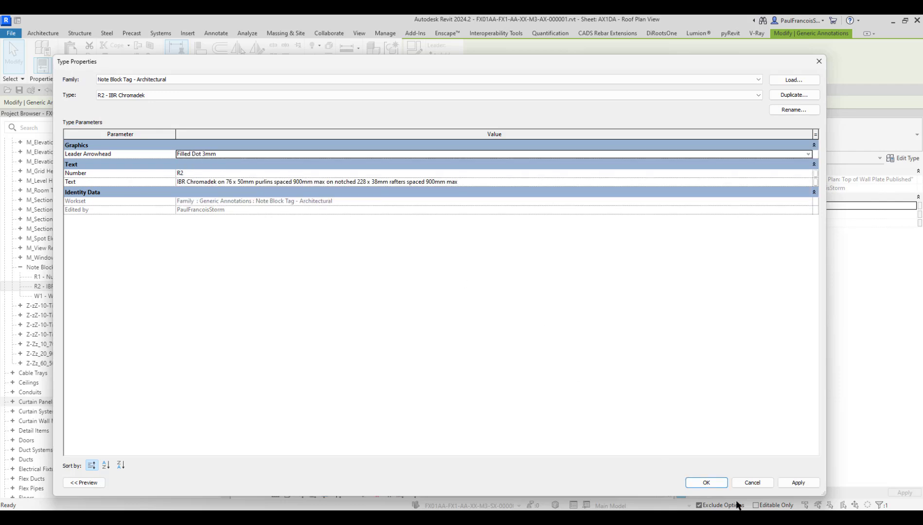
{"action": "left_click", "coordinate": [706, 482]}
{"action": "left_click", "coordinate": [454, 366]}
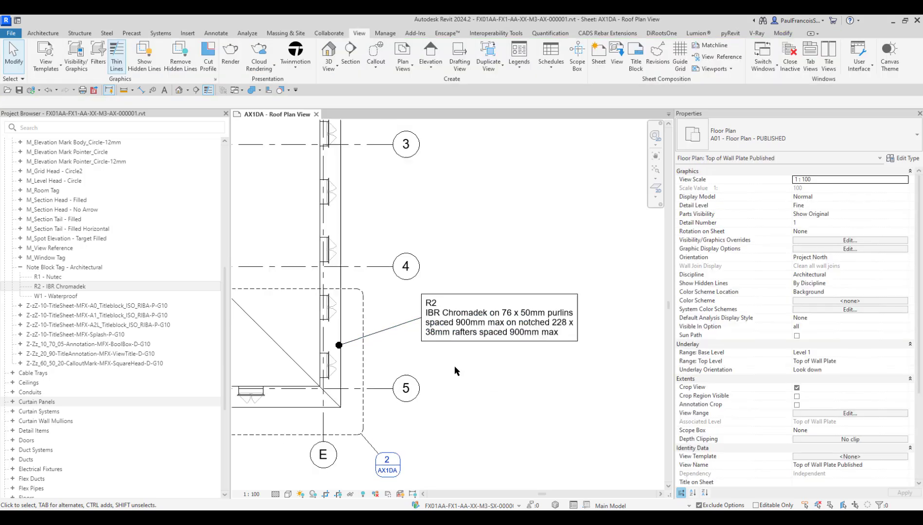
Step: Turn on Number Only for the R2 tag in place of Number and Text
{"action": "scroll", "coordinate": [505, 320], "scroll_direction": "up", "scroll_amount": 3}
{"action": "left_click", "coordinate": [504, 326]}
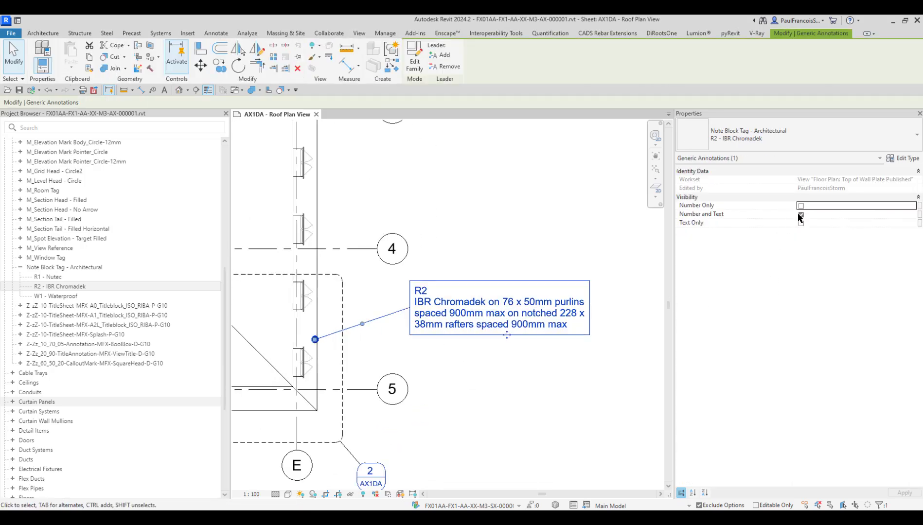
{"action": "left_click", "coordinate": [800, 206]}
{"action": "left_click", "coordinate": [473, 402]}
{"action": "scroll", "coordinate": [454, 349], "scroll_direction": "down", "scroll_amount": 3}
{"action": "scroll", "coordinate": [396, 317], "scroll_direction": "up", "scroll_amount": 4}
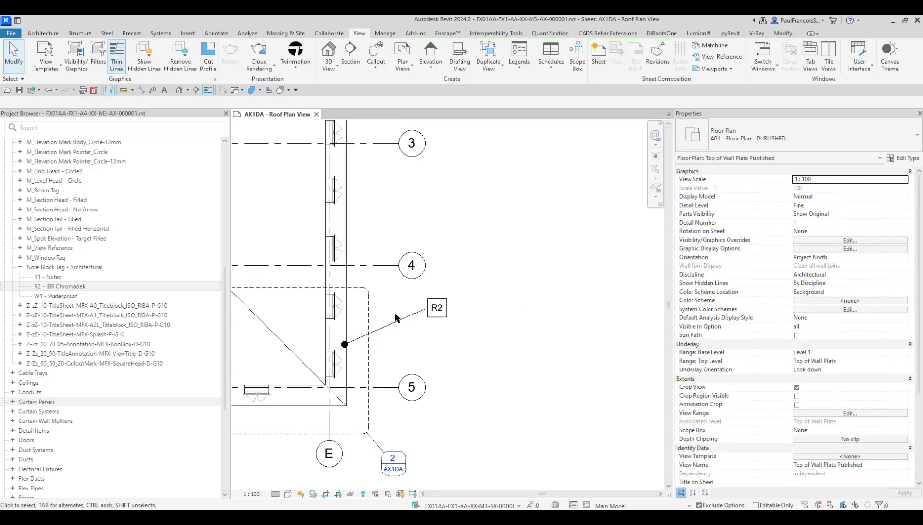
Step: Move the R2 tag closer to the roof edge, between grids 4 and 5
{"action": "left_click", "coordinate": [436, 310]}
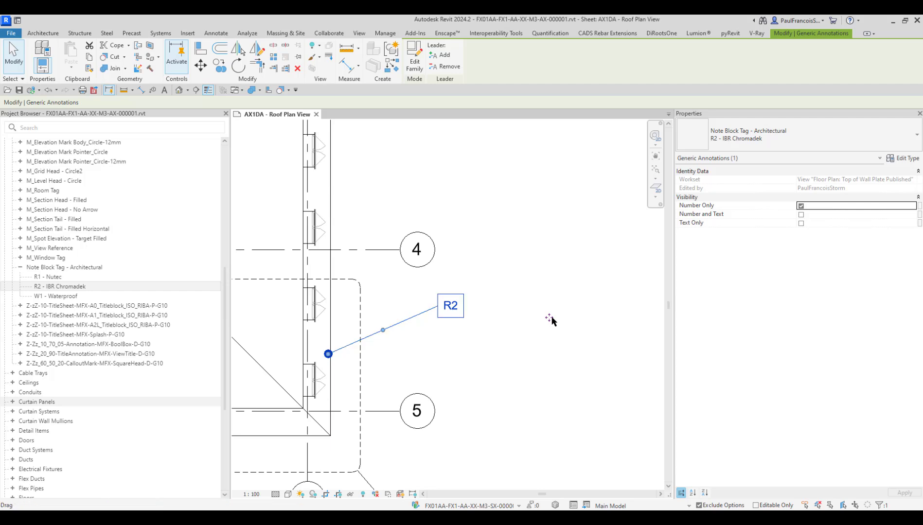
{"action": "left_click_drag", "start_coordinate": [517, 325], "coordinate": [494, 347]}
{"action": "scroll", "coordinate": [491, 358], "scroll_direction": "down", "scroll_amount": 2}
{"action": "middle_click_drag", "start_coordinate": [492, 357], "coordinate": [429, 346]}
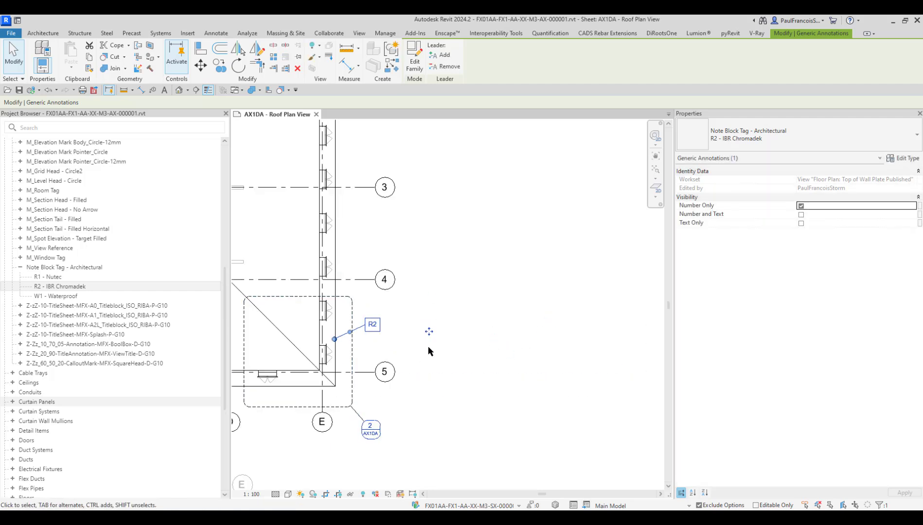
{"action": "scroll", "coordinate": [359, 327], "scroll_direction": "down", "scroll_amount": 2}
{"action": "left_click", "coordinate": [412, 323]}
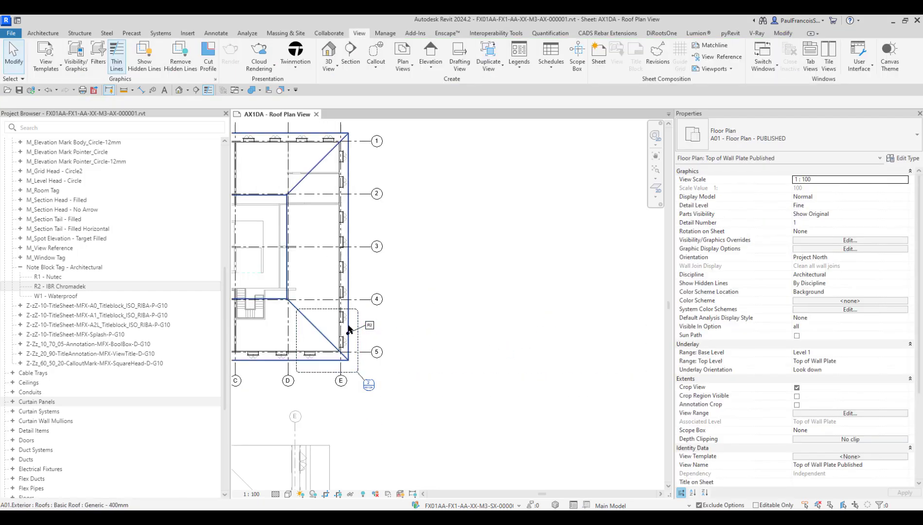
Step: Deactivate the roof plan viewport and return to the sheet
{"action": "scroll", "coordinate": [383, 336], "scroll_direction": "down", "scroll_amount": 3}
{"action": "scroll", "coordinate": [381, 345], "scroll_direction": "down", "scroll_amount": 1}
{"action": "middle_click_drag", "start_coordinate": [381, 345], "coordinate": [464, 318]}
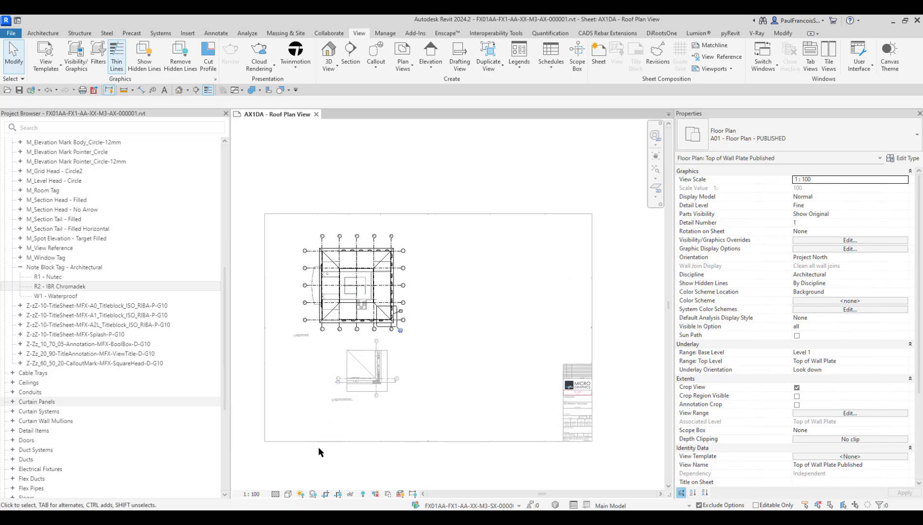
{"action": "double_click", "coordinate": [319, 460]}
Step: Activate the roof corner callout viewport below the roof plan for editing
{"action": "scroll", "coordinate": [406, 400], "scroll_direction": "up", "scroll_amount": 3}
{"action": "scroll", "coordinate": [406, 411], "scroll_direction": "up", "scroll_amount": 2}
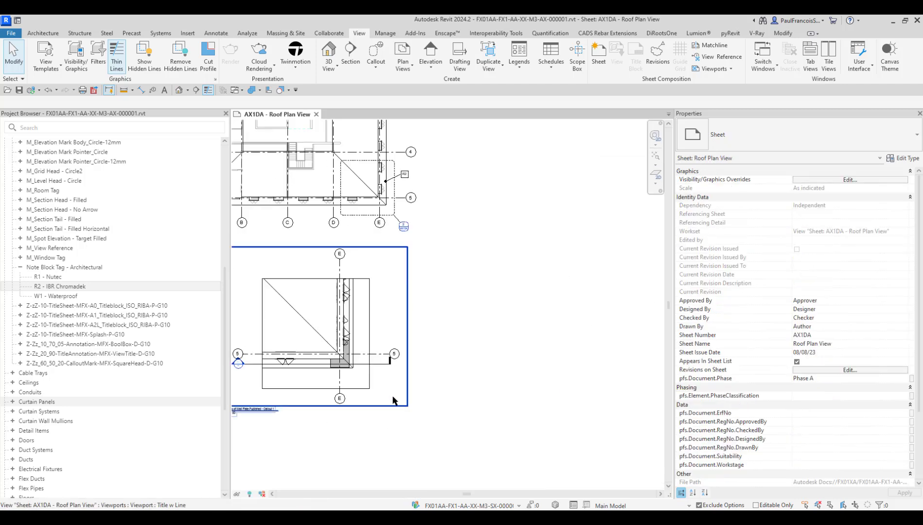
{"action": "scroll", "coordinate": [372, 336], "scroll_direction": "up", "scroll_amount": 2}
{"action": "scroll", "coordinate": [371, 302], "scroll_direction": "up", "scroll_amount": 2}
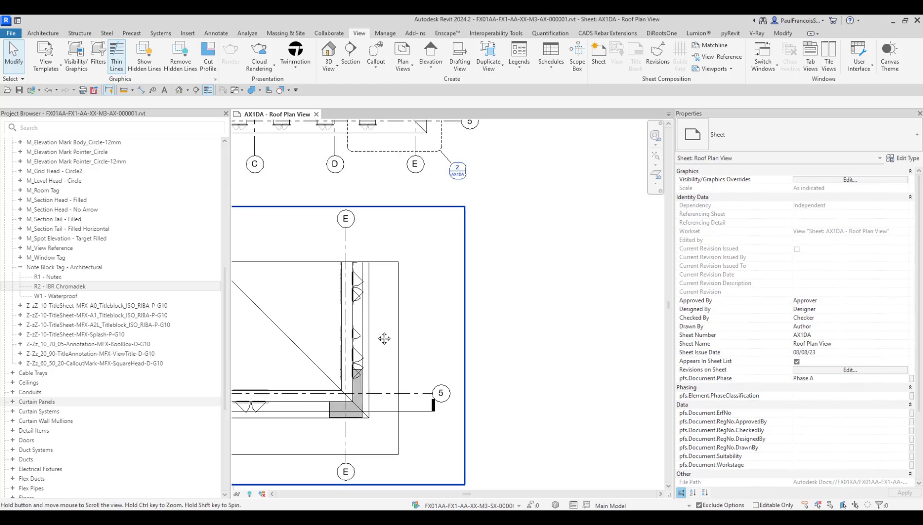
{"action": "left_click", "coordinate": [58, 296]}
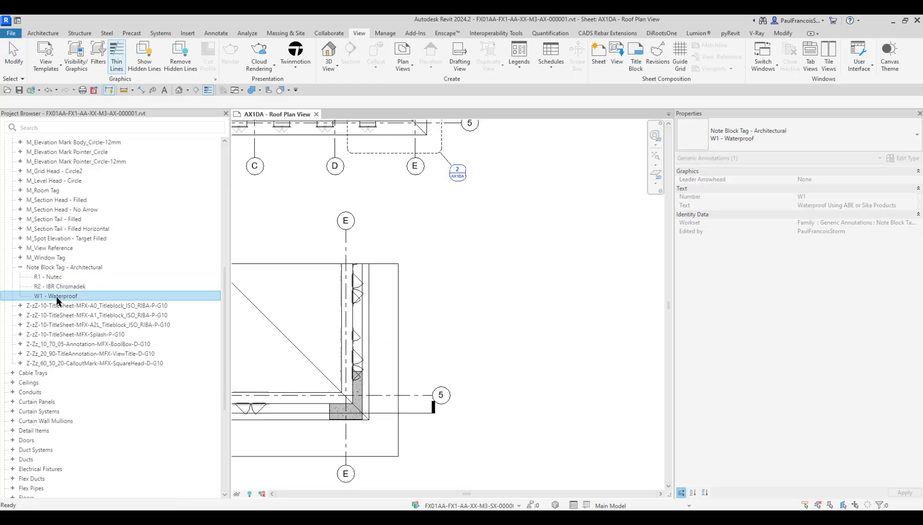
{"action": "left_click", "coordinate": [391, 336]}
{"action": "double_click", "coordinate": [373, 357]}
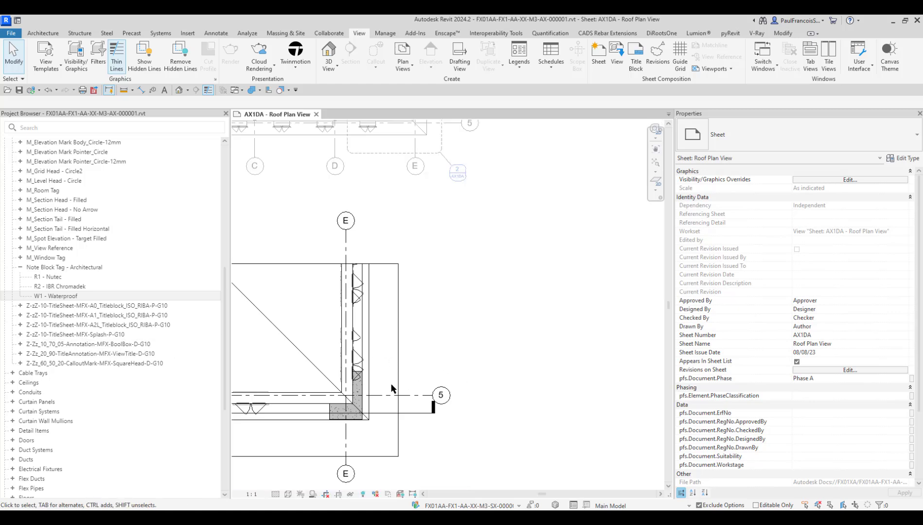
Step: Place a W1 - Waterproof note block tag beside the wall in the callout, and widen the annotation crop past the tag
{"action": "left_click_drag", "start_coordinate": [51, 297], "coordinate": [386, 330]}
{"action": "scroll", "coordinate": [379, 340], "scroll_direction": "up", "scroll_amount": 5}
{"action": "left_click", "coordinate": [372, 343]}
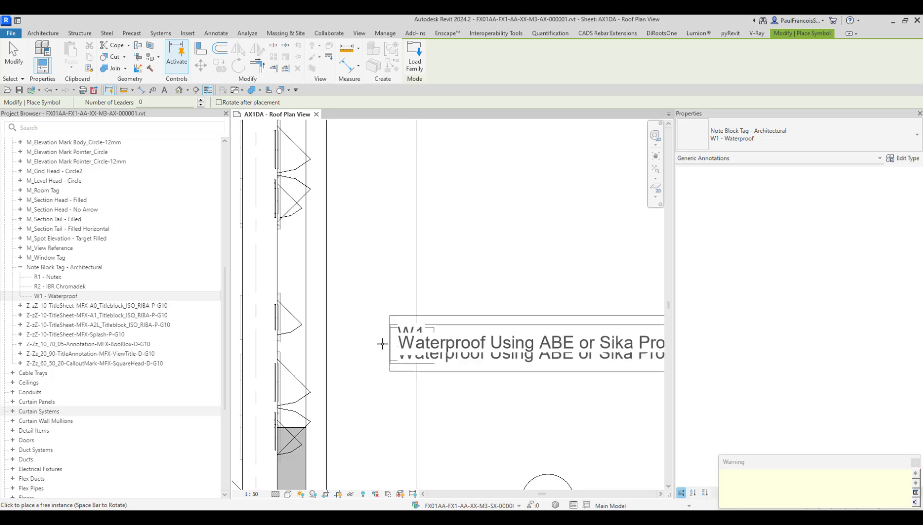
{"action": "scroll", "coordinate": [377, 347], "scroll_direction": "down", "scroll_amount": 5}
{"action": "key", "text": "Escape"}
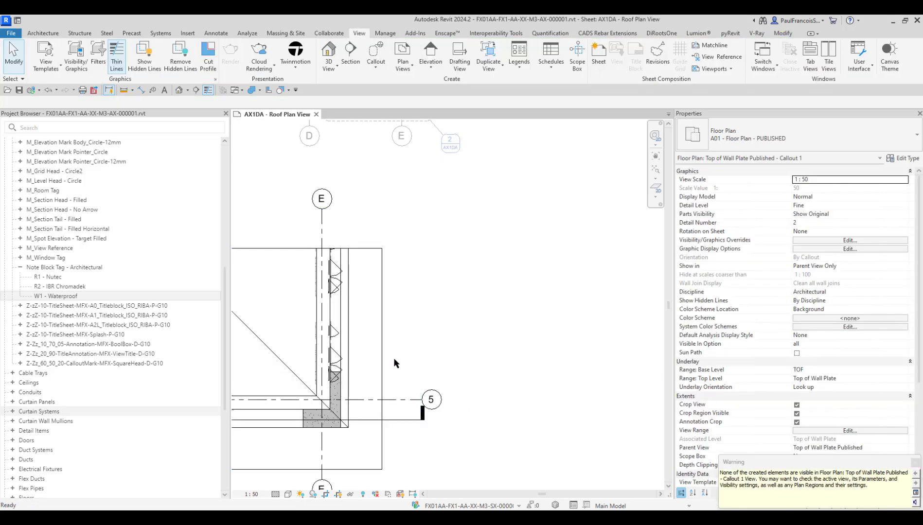
{"action": "left_click", "coordinate": [382, 356]}
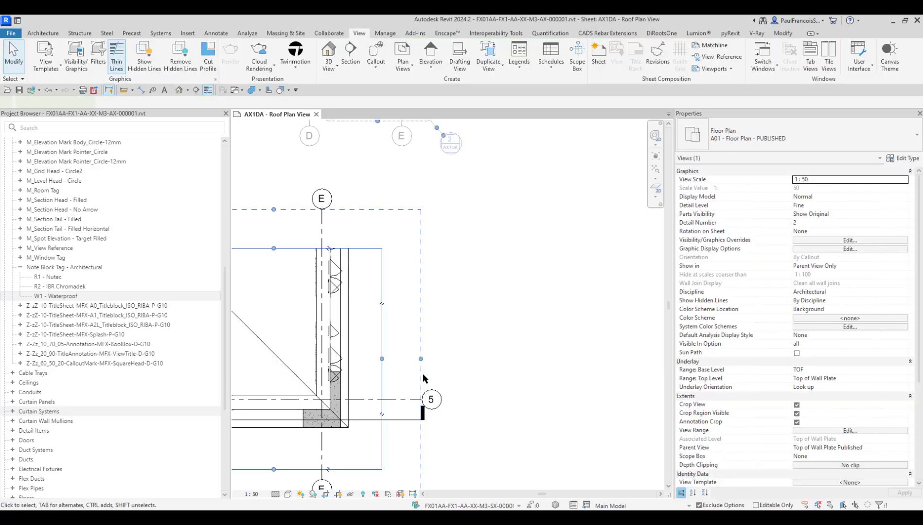
{"action": "left_click_drag", "start_coordinate": [502, 356], "coordinate": [503, 356]}
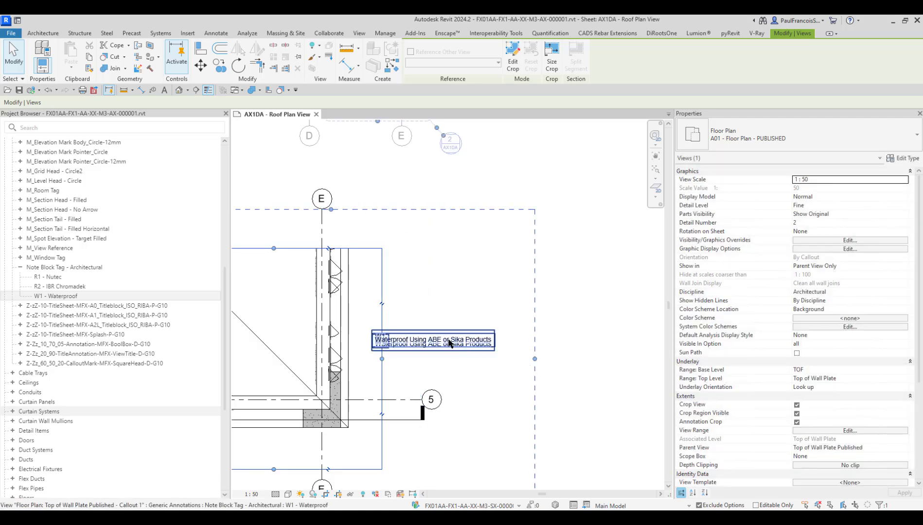
Step: Turn off Number and Text and Text Only for the W1 tag, keeping Number Only on
{"action": "left_click", "coordinate": [432, 340]}
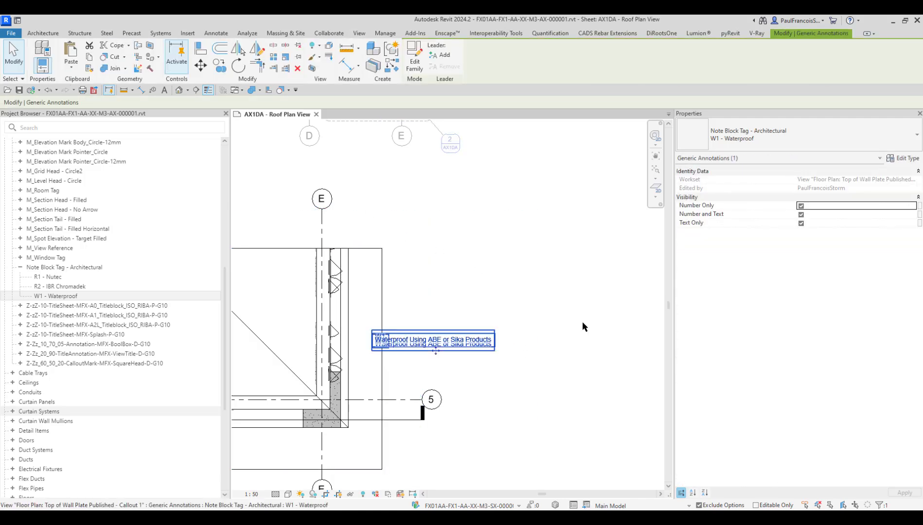
{"action": "left_click", "coordinate": [801, 214]}
{"action": "left_click", "coordinate": [801, 223]}
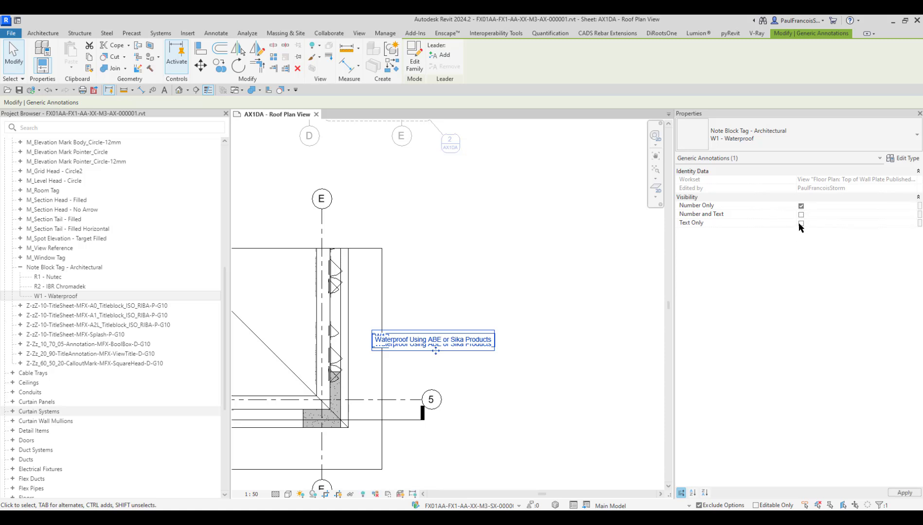
Step: Add a leader to the W1 tag and move its end just inside the wall along grid E, above grid 5
{"action": "scroll", "coordinate": [342, 339], "scroll_direction": "up", "scroll_amount": 2}
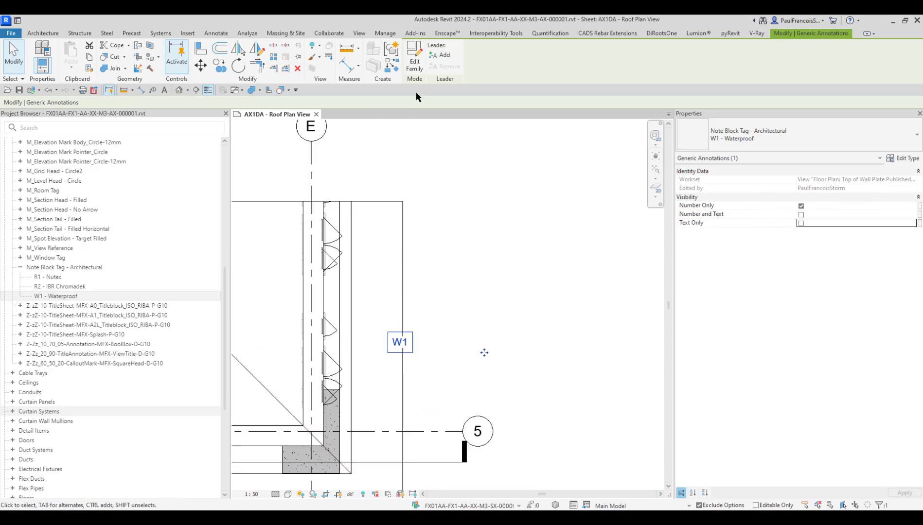
{"action": "left_click", "coordinate": [436, 55]}
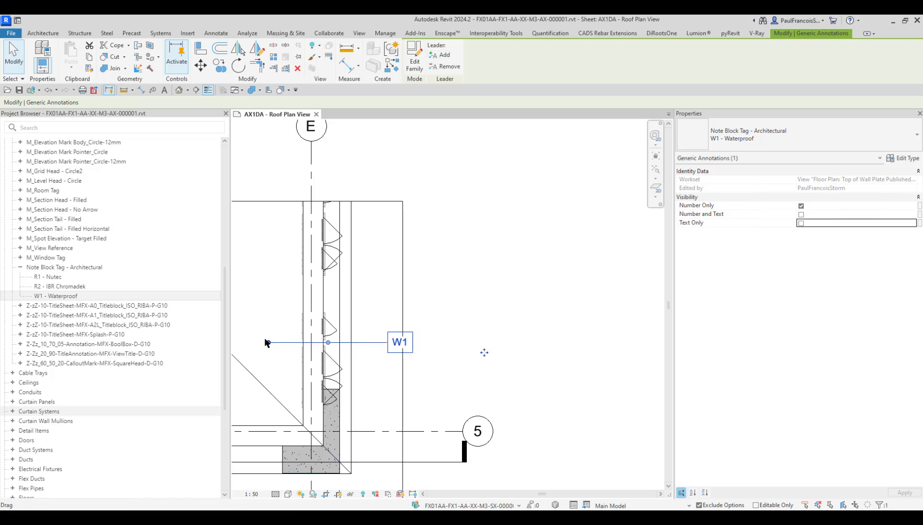
{"action": "left_click", "coordinate": [311, 384]}
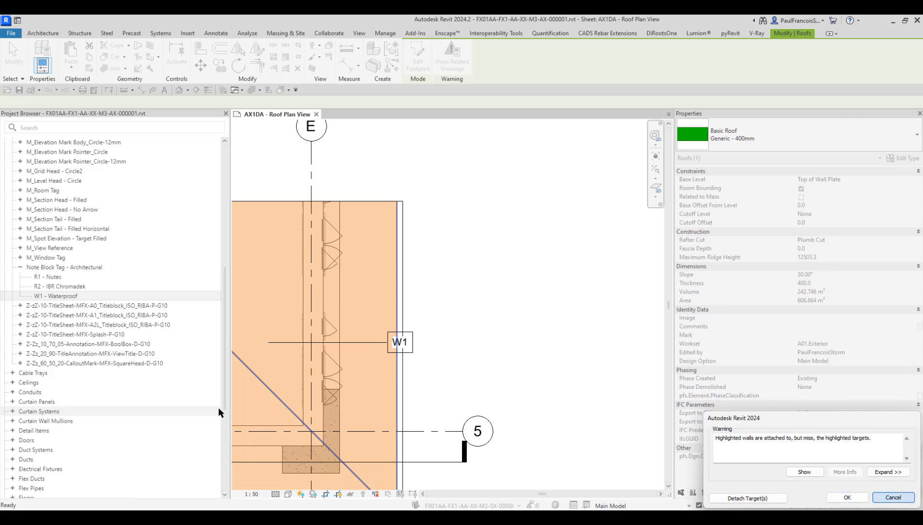
{"action": "left_click", "coordinate": [893, 497]}
{"action": "left_click", "coordinate": [374, 344]}
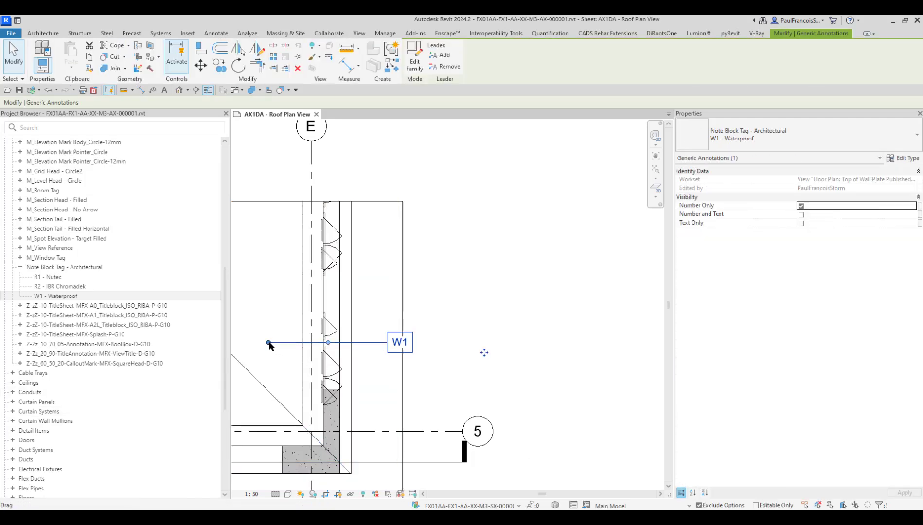
{"action": "left_click_drag", "start_coordinate": [269, 343], "coordinate": [289, 374]}
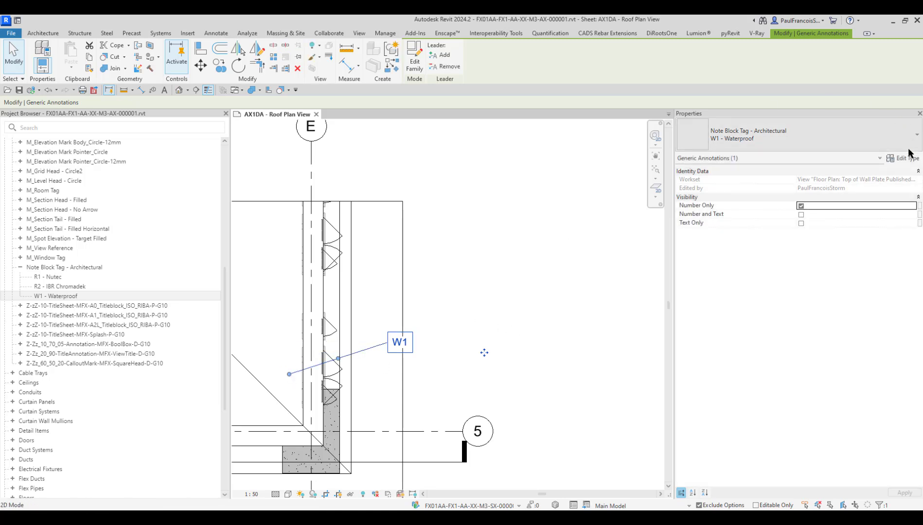
Step: Set the leader arrowhead of the W1 - Waterproof tag type to Filled Dot 3mm
{"action": "left_click", "coordinate": [902, 158]}
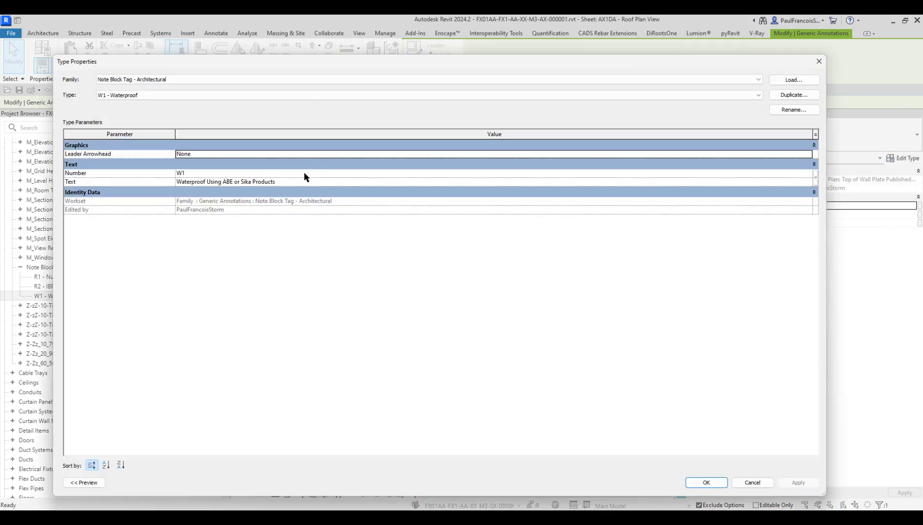
{"action": "left_click", "coordinate": [282, 153]}
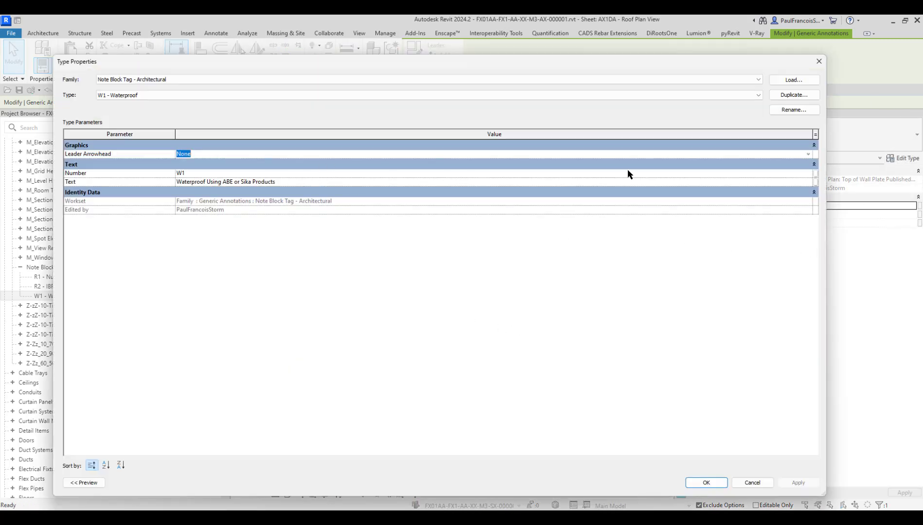
{"action": "left_click", "coordinate": [805, 154]}
{"action": "scroll", "coordinate": [248, 204], "scroll_direction": "down", "scroll_amount": 1}
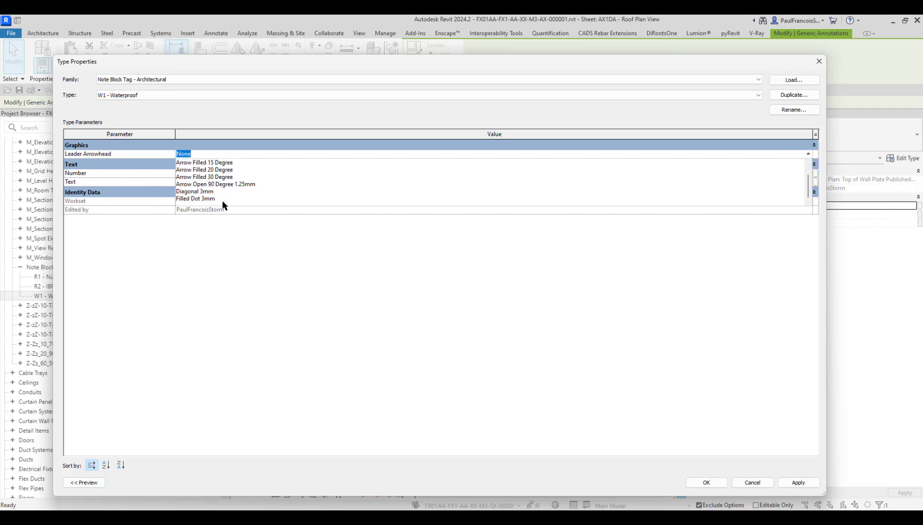
{"action": "left_click", "coordinate": [216, 197]}
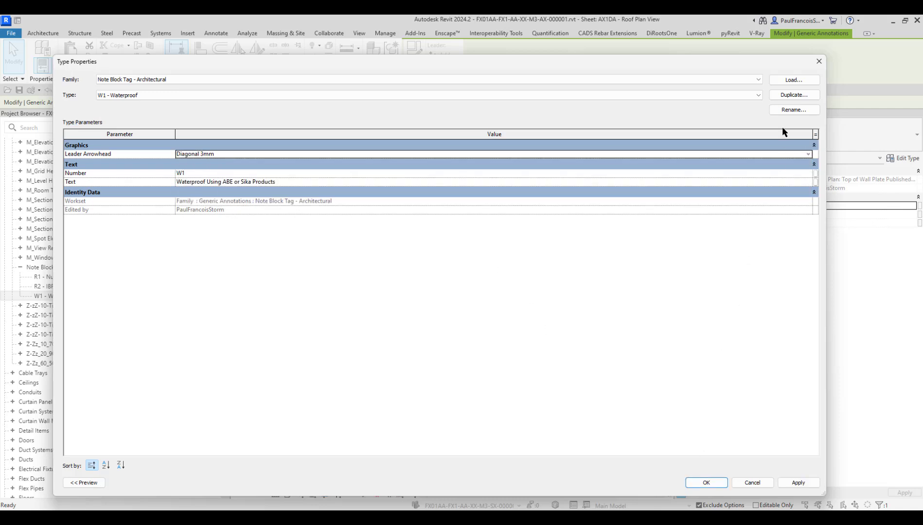
{"action": "left_click", "coordinate": [804, 153]}
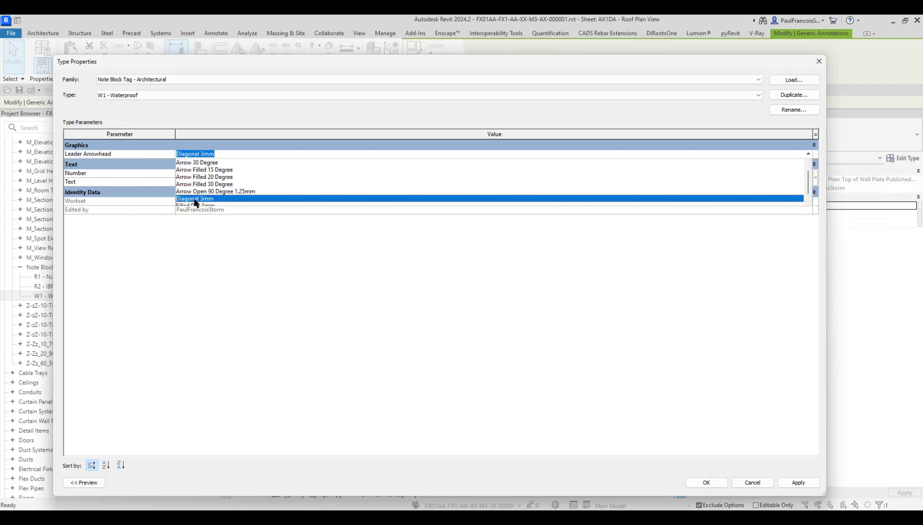
{"action": "scroll", "coordinate": [208, 207], "scroll_direction": "down", "scroll_amount": 1}
{"action": "left_click", "coordinate": [203, 198]}
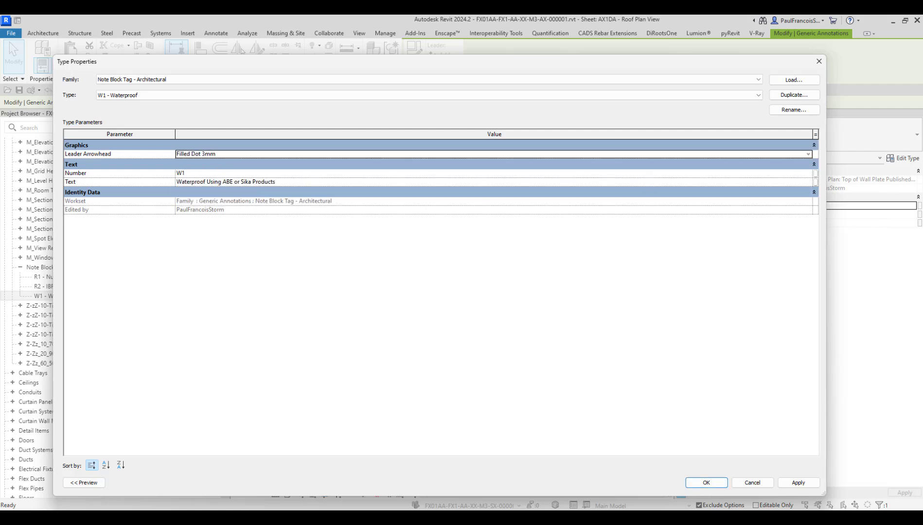
{"action": "left_click", "coordinate": [718, 482]}
{"action": "scroll", "coordinate": [422, 359], "scroll_direction": "down", "scroll_amount": 2}
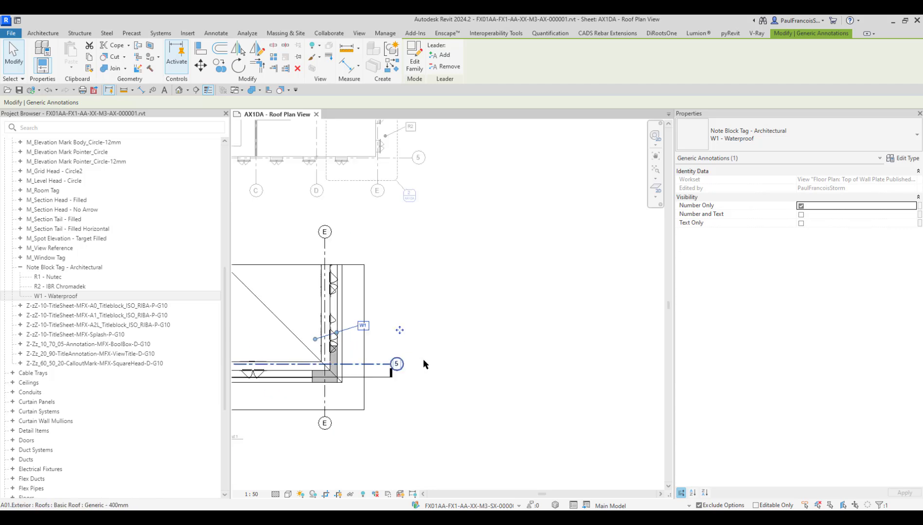
Step: Deselect the W1 tag and deactivate the callout viewport to return to the roof plan sheet
{"action": "key", "text": "Escape"}
{"action": "scroll", "coordinate": [383, 327], "scroll_direction": "down", "scroll_amount": 3}
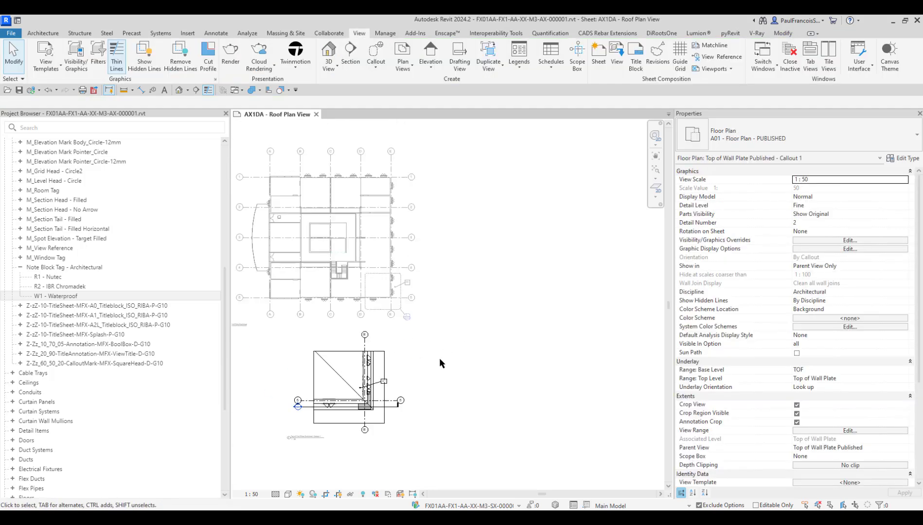
{"action": "key", "text": "Escape"}
{"action": "scroll", "coordinate": [395, 356], "scroll_direction": "up", "scroll_amount": 6}
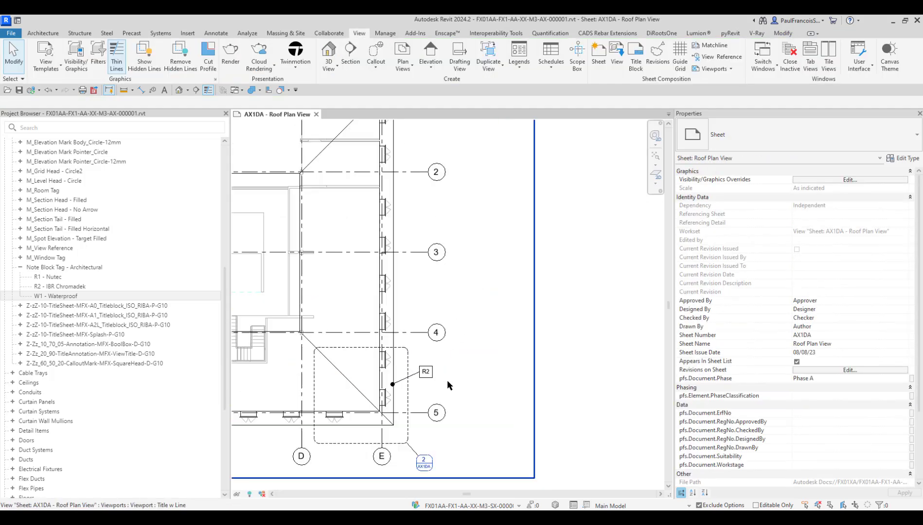
{"action": "scroll", "coordinate": [454, 355], "scroll_direction": "down", "scroll_amount": 6}
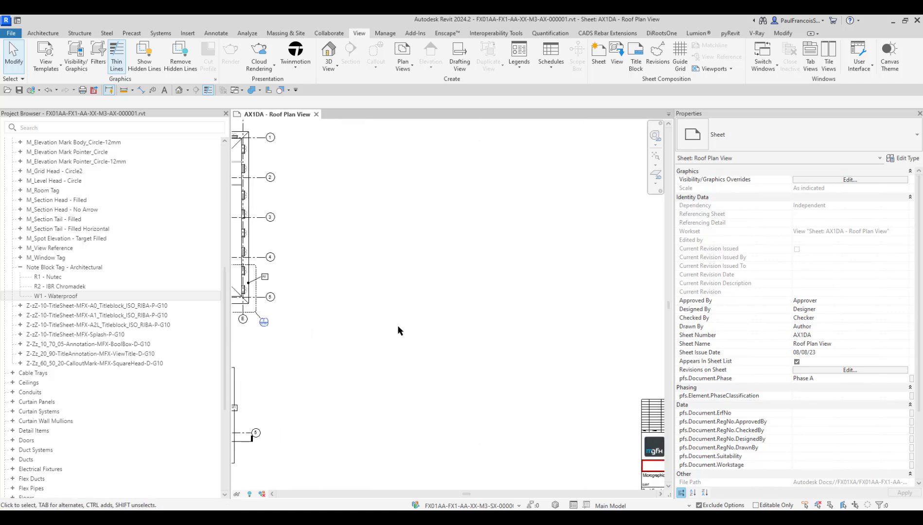
{"action": "scroll", "coordinate": [398, 324], "scroll_direction": "up", "scroll_amount": 2}
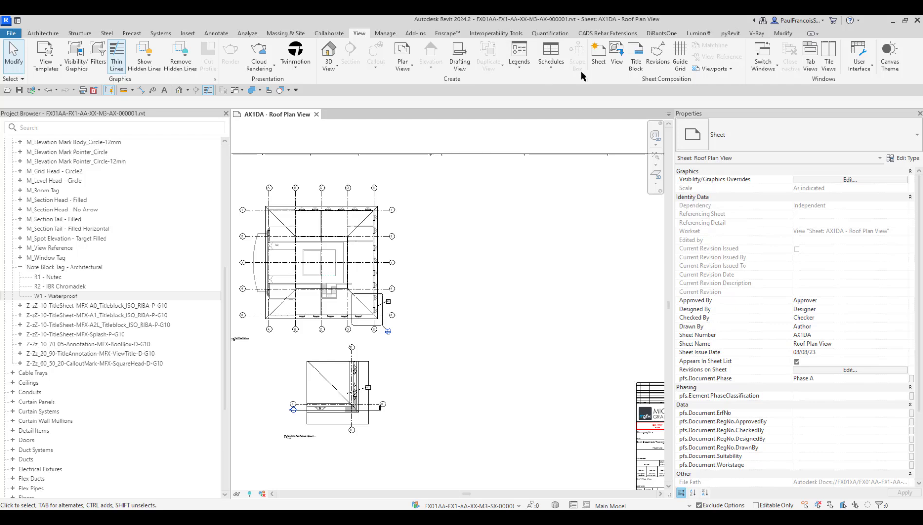
Step: Create a note block schedule named Note Block Arch from the Note Block Tag - Architectural family
{"action": "left_click", "coordinate": [561, 68]}
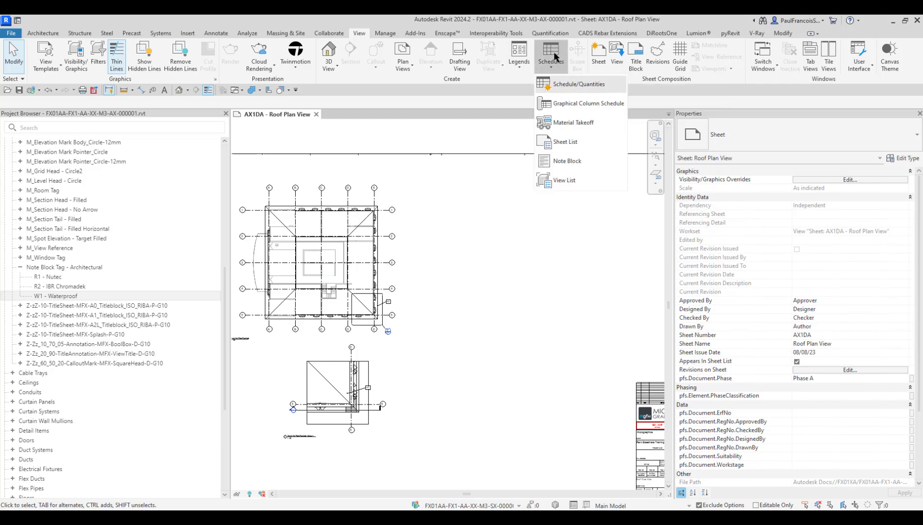
{"action": "left_click", "coordinate": [567, 162]}
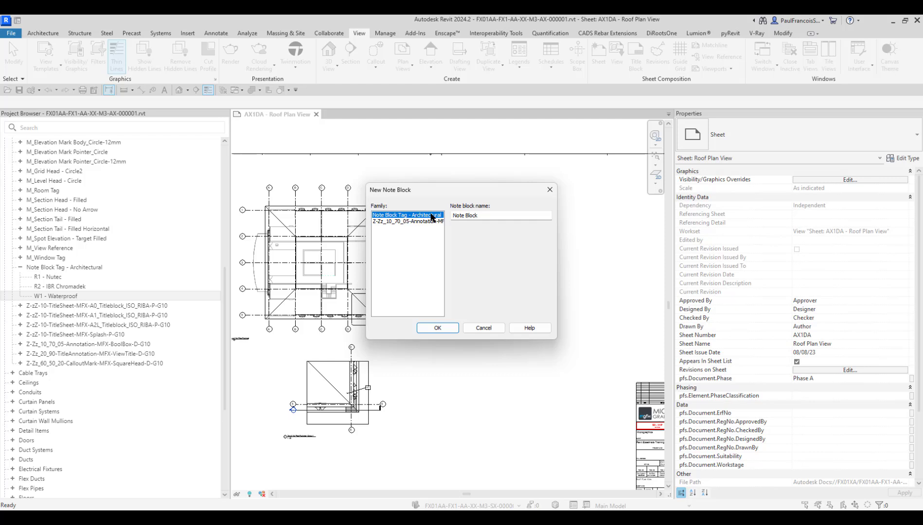
{"action": "left_click_drag", "start_coordinate": [502, 218], "coordinate": [360, 214]}
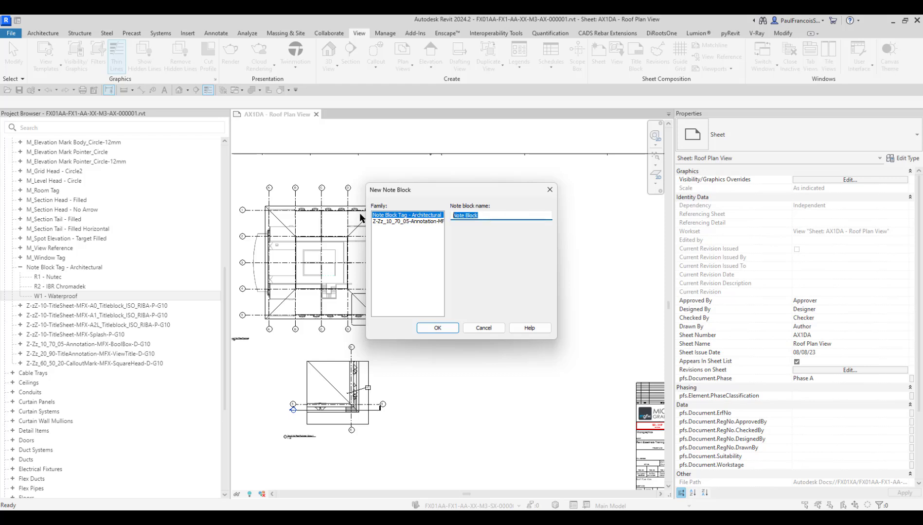
{"action": "left_click", "coordinate": [488, 215]}
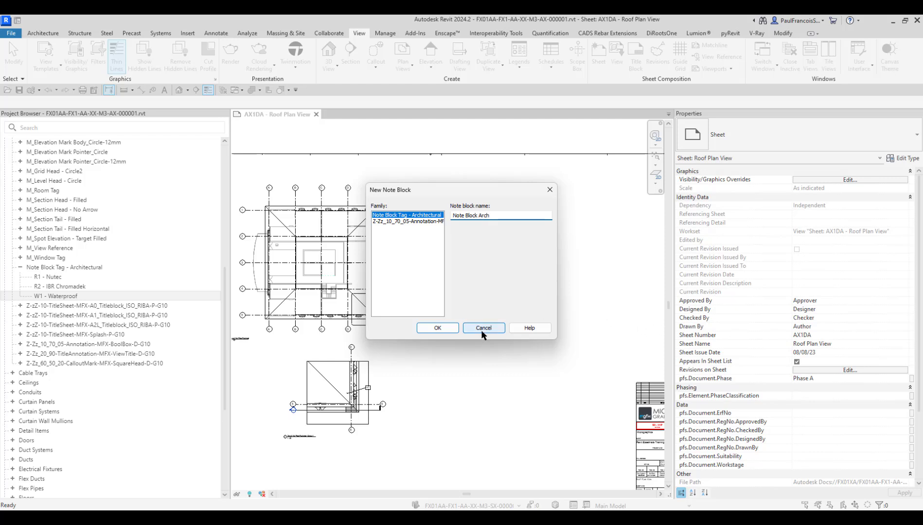
{"action": "left_click", "coordinate": [437, 328]}
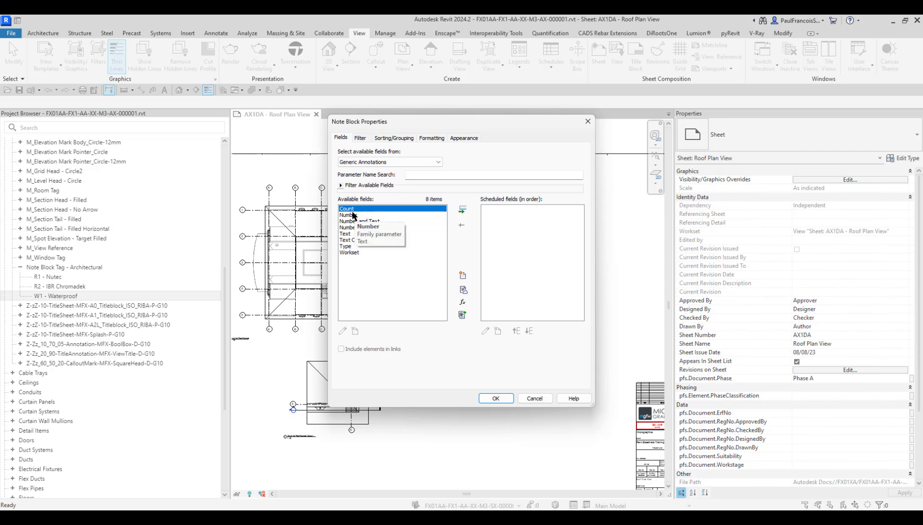
Step: Add the Number and Text fields, in that order, to the note block schedule and generate it
{"action": "double_click", "coordinate": [349, 216]}
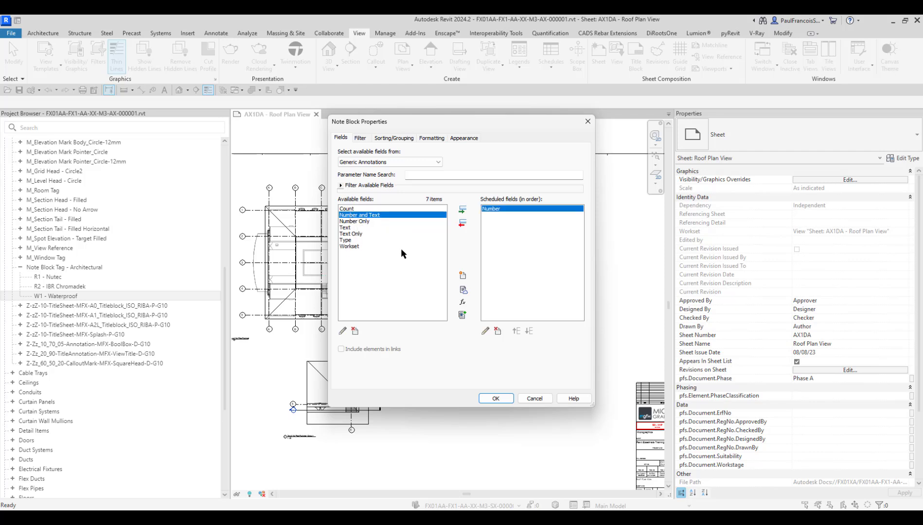
{"action": "double_click", "coordinate": [343, 228]}
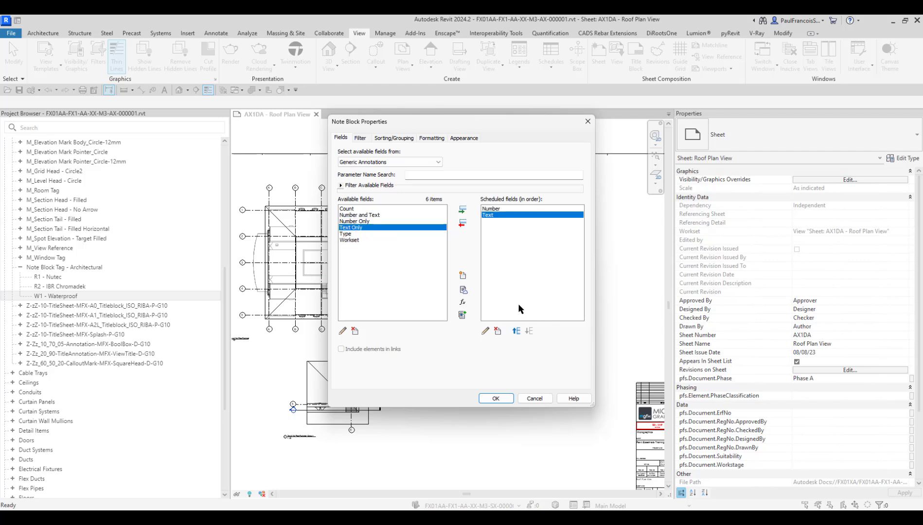
{"action": "left_click", "coordinate": [492, 399]}
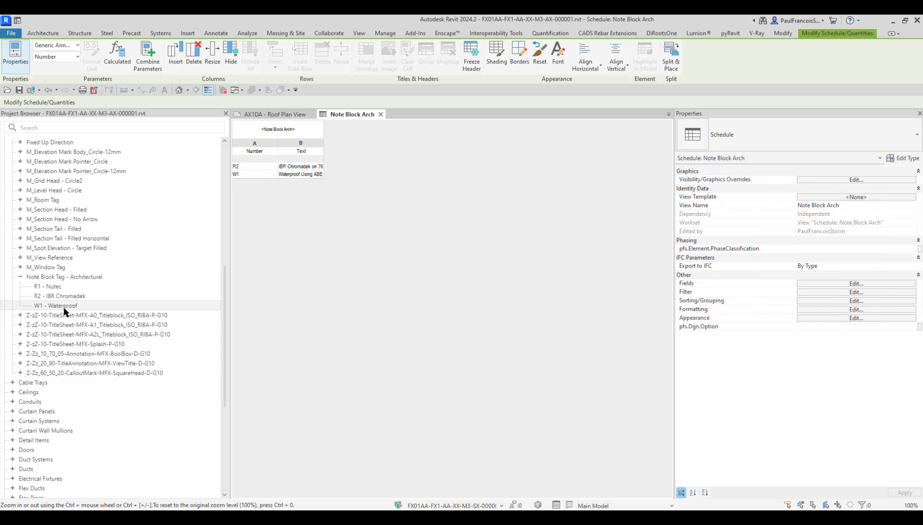
Step: Place the Note Block Arch schedule on the AX1DA - Roof Plan View sheet, in the empty area beside the roof plan
{"action": "scroll", "coordinate": [80, 243], "scroll_direction": "up", "scroll_amount": 10}
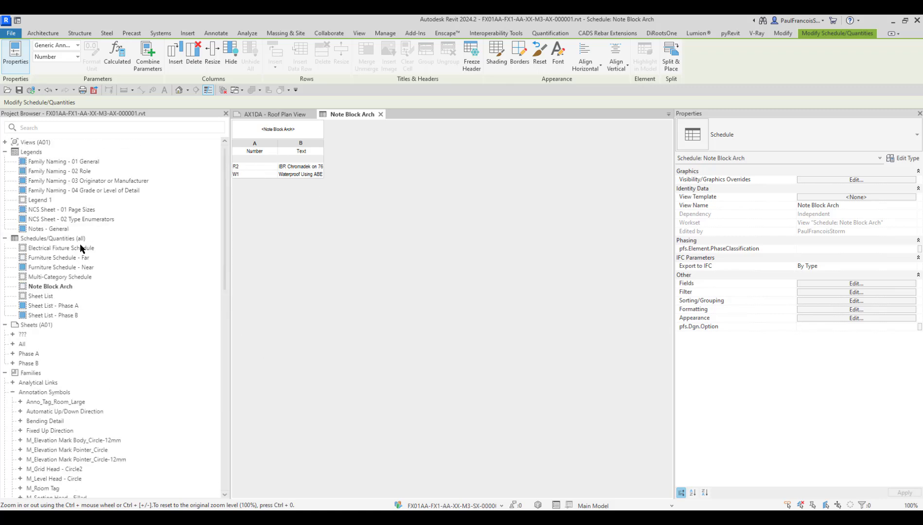
{"action": "left_click", "coordinate": [72, 286]}
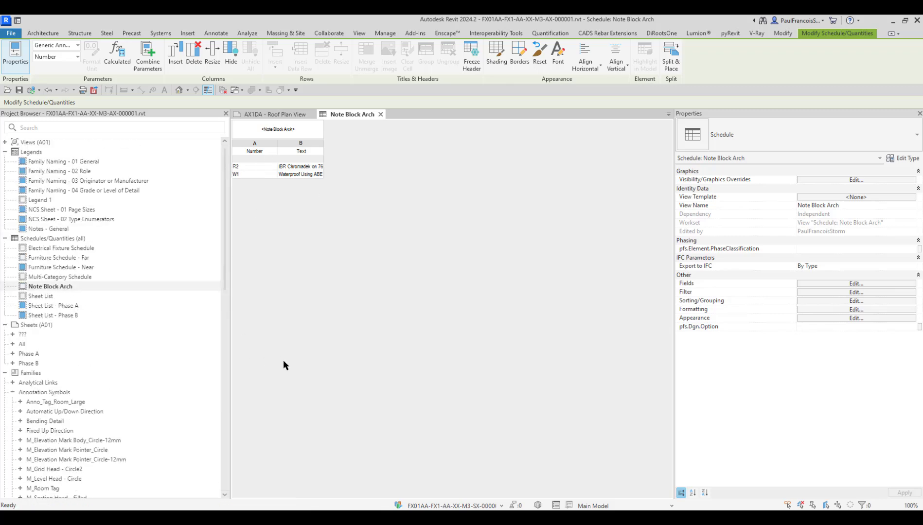
{"action": "left_click", "coordinate": [286, 120]}
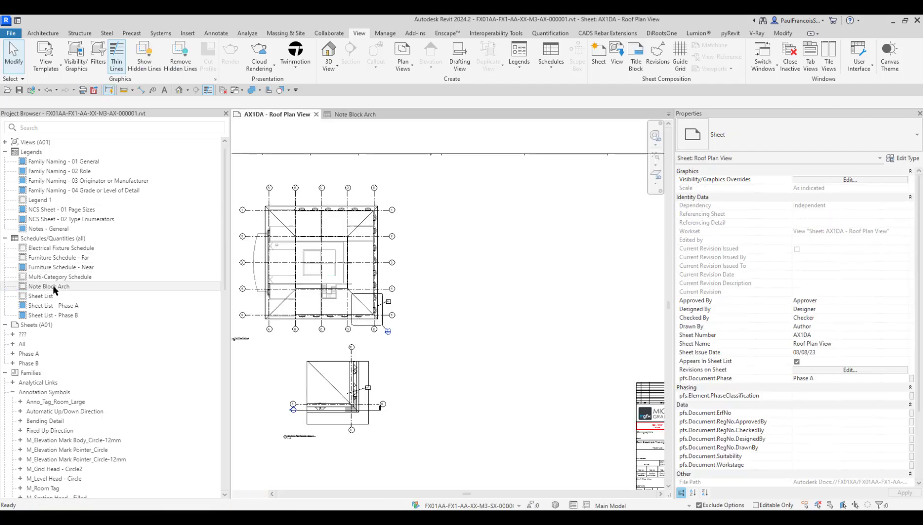
{"action": "left_click", "coordinate": [54, 288]}
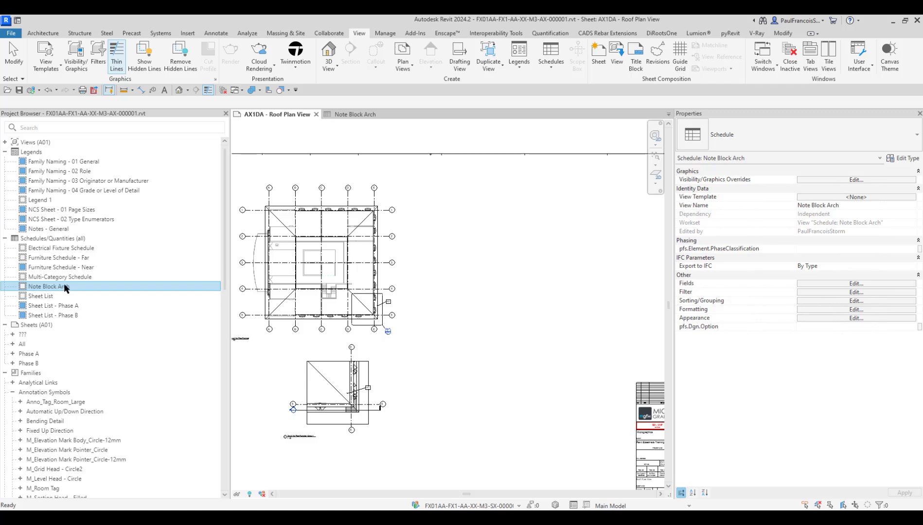
{"action": "left_click_drag", "start_coordinate": [64, 285], "coordinate": [585, 278]}
{"action": "left_click", "coordinate": [550, 273]}
{"action": "scroll", "coordinate": [545, 311], "scroll_direction": "down", "scroll_amount": 2}
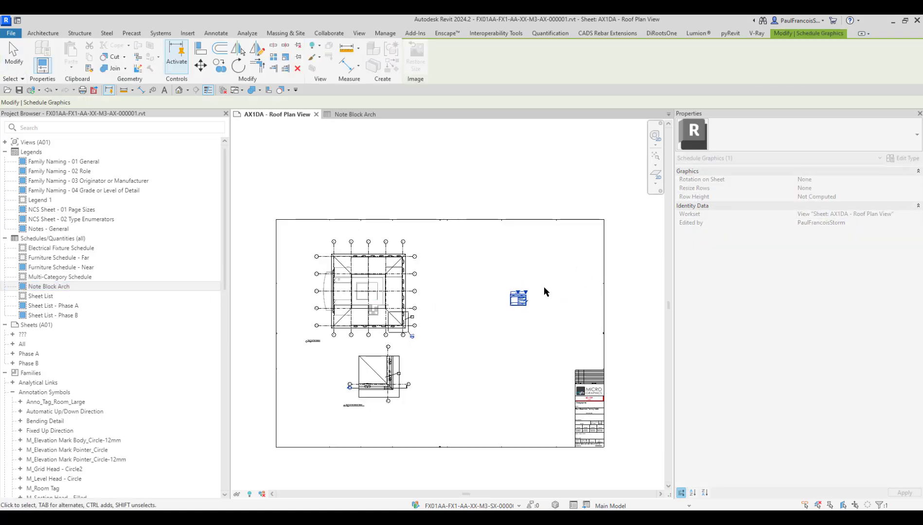
Step: Widen the Text column of the placed schedule and narrow its Number column to fit the short tag codes
{"action": "scroll", "coordinate": [540, 286], "scroll_direction": "up", "scroll_amount": 6}
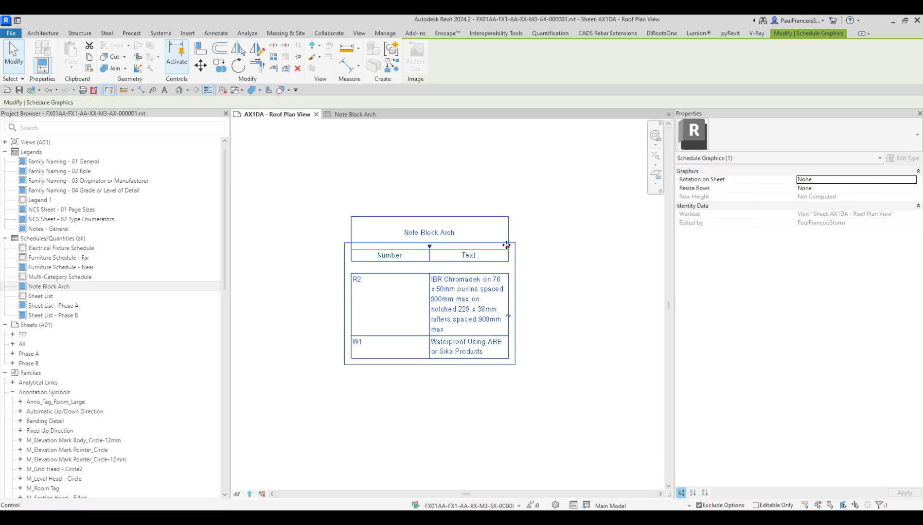
{"action": "left_click_drag", "start_coordinate": [508, 247], "coordinate": [624, 262]}
{"action": "scroll", "coordinate": [465, 272], "scroll_direction": "down", "scroll_amount": 2}
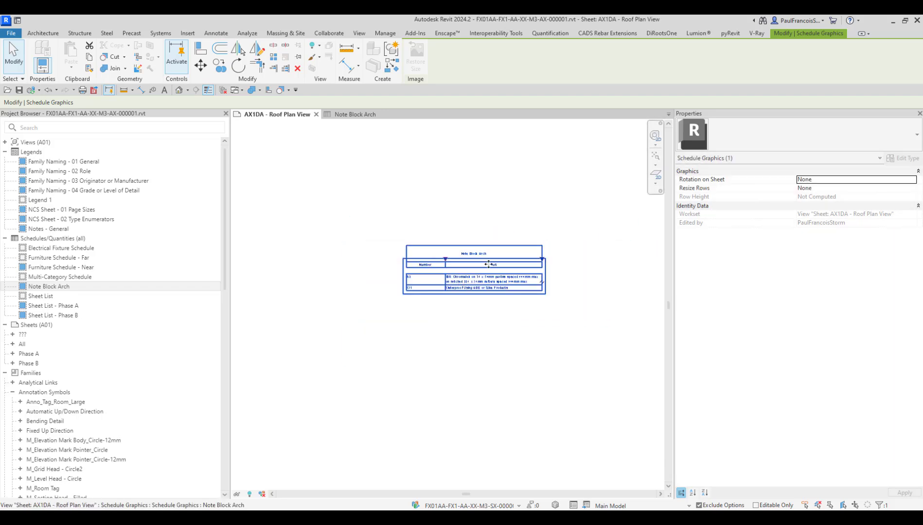
{"action": "scroll", "coordinate": [493, 256], "scroll_direction": "up", "scroll_amount": 2}
{"action": "scroll", "coordinate": [399, 267], "scroll_direction": "up", "scroll_amount": 2}
{"action": "left_click_drag", "start_coordinate": [402, 278], "coordinate": [345, 279]}
{"action": "scroll", "coordinate": [348, 269], "scroll_direction": "down", "scroll_amount": 1}
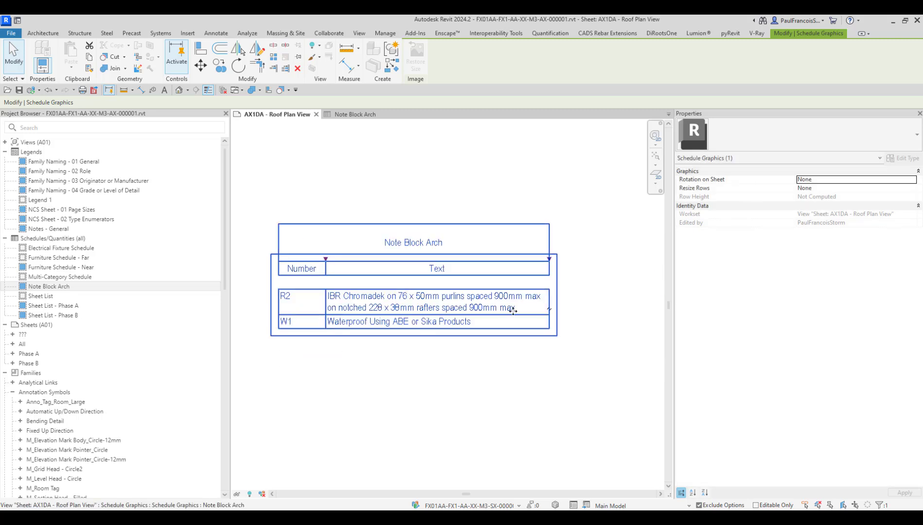
{"action": "scroll", "coordinate": [328, 268], "scroll_direction": "down", "scroll_amount": 3}
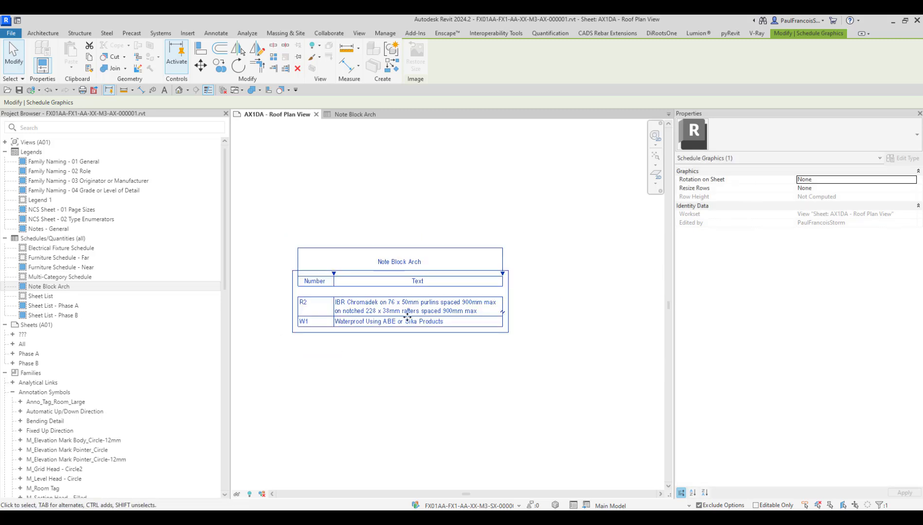
{"action": "scroll", "coordinate": [388, 306], "scroll_direction": "up", "scroll_amount": 2}
{"action": "scroll", "coordinate": [497, 325], "scroll_direction": "up", "scroll_amount": 2}
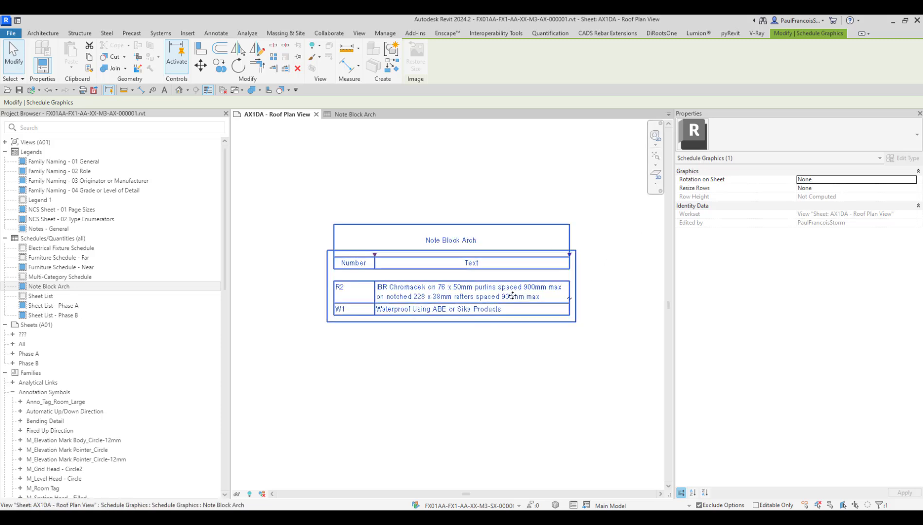
{"action": "scroll", "coordinate": [512, 295], "scroll_direction": "down", "scroll_amount": 5}
{"action": "middle_click_drag", "start_coordinate": [521, 373], "coordinate": [496, 336]}
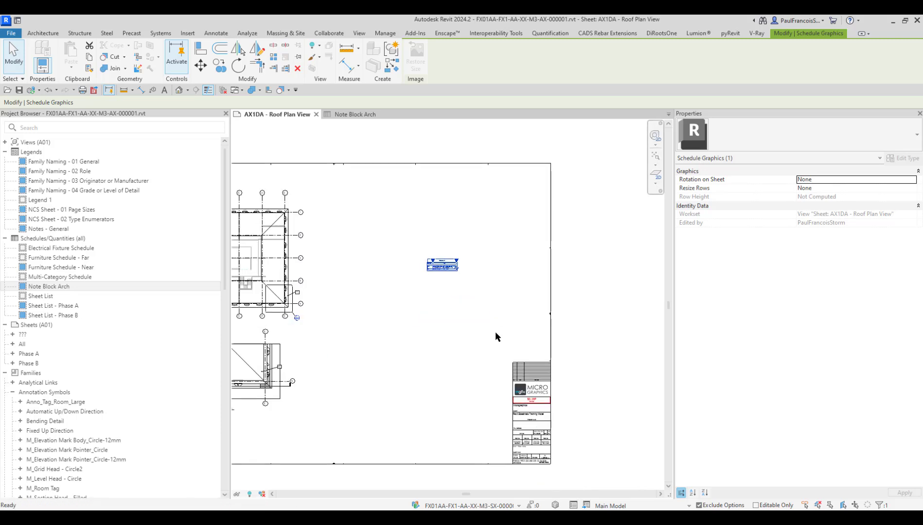
{"action": "scroll", "coordinate": [447, 262], "scroll_direction": "up", "scroll_amount": 4}
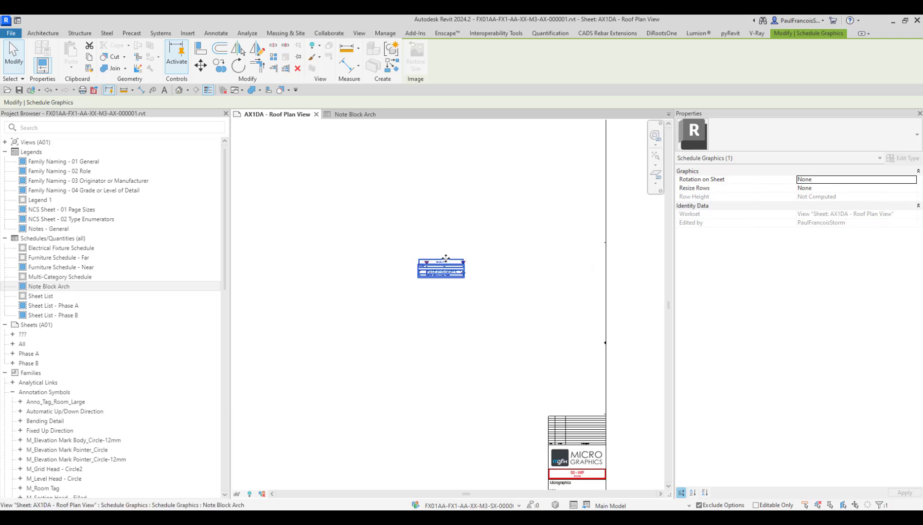
Step: Open the Note Block Arch schedule and examine its sorting, grouping and filter options
{"action": "left_click", "coordinate": [418, 133]}
{"action": "left_click", "coordinate": [362, 116]}
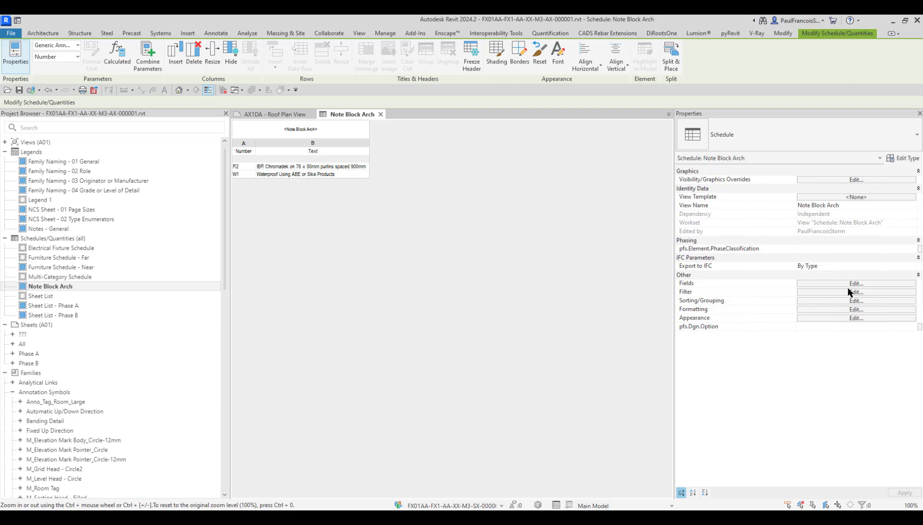
{"action": "left_click", "coordinate": [842, 300]}
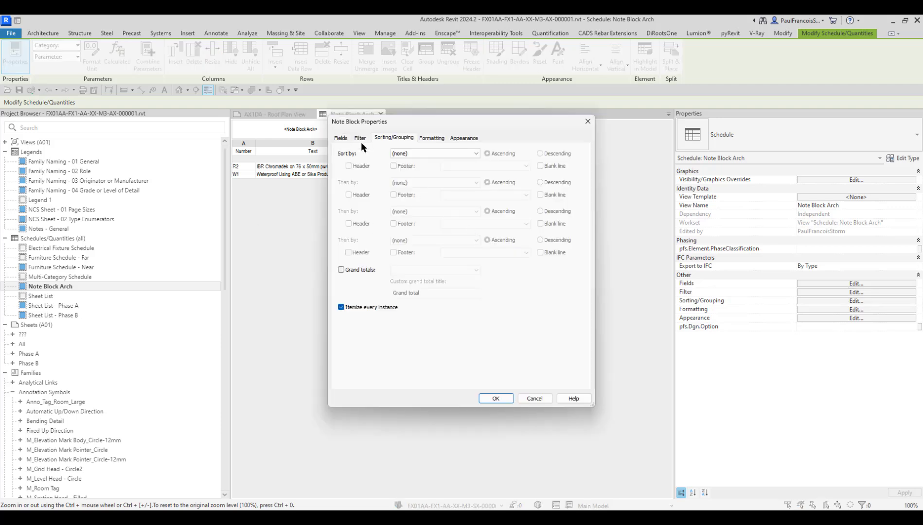
{"action": "left_click", "coordinate": [360, 138]}
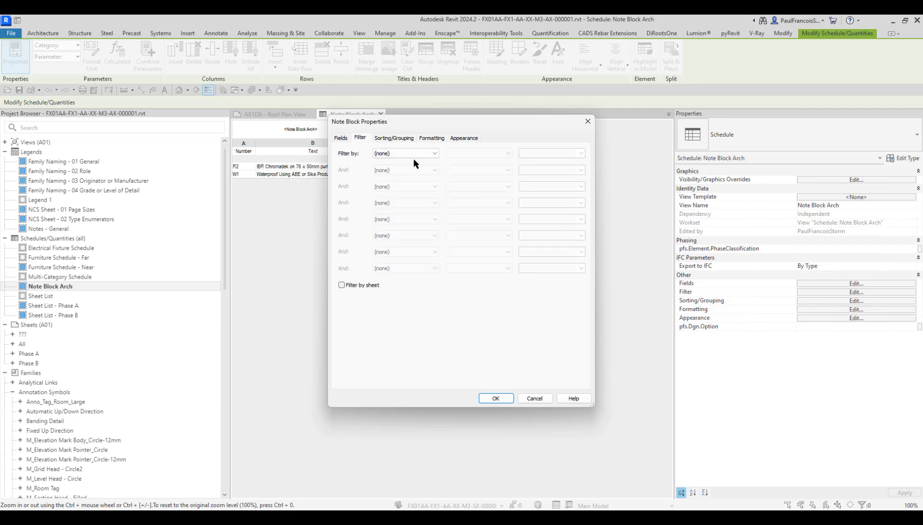
{"action": "left_click", "coordinate": [409, 154]}
{"action": "left_click", "coordinate": [394, 155]}
{"action": "left_click", "coordinate": [495, 398]}
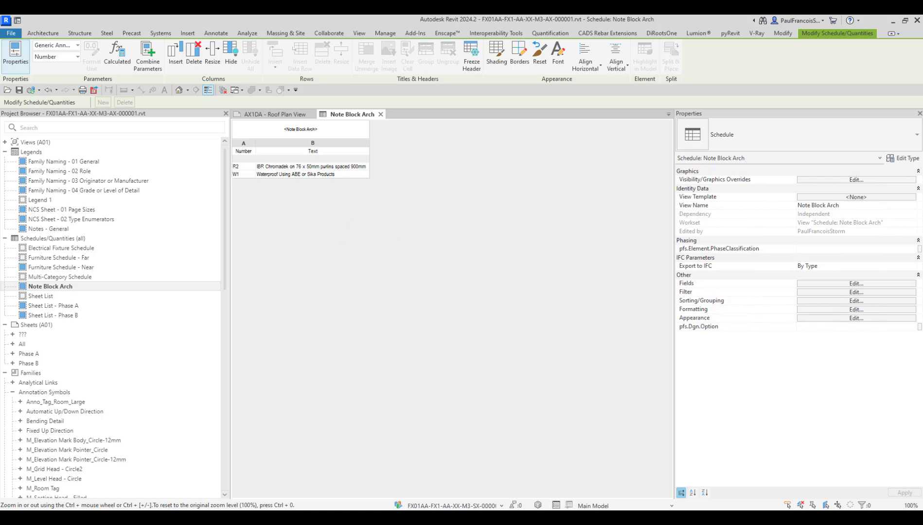
Step: Return to the AX1DA - Roof Plan View sheet and move the Note Block Arch schedule directly beside the title block's revision table
{"action": "left_click", "coordinate": [282, 115]}
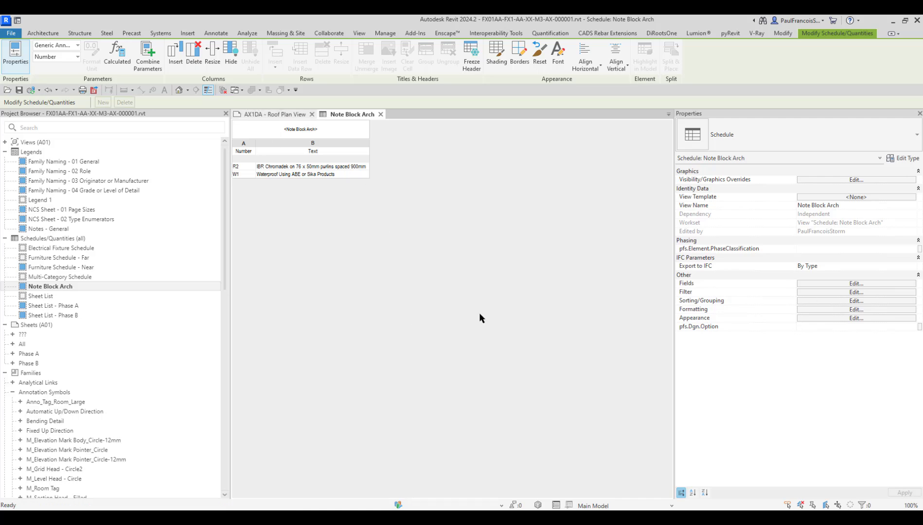
{"action": "scroll", "coordinate": [442, 340], "scroll_direction": "down", "scroll_amount": 3}
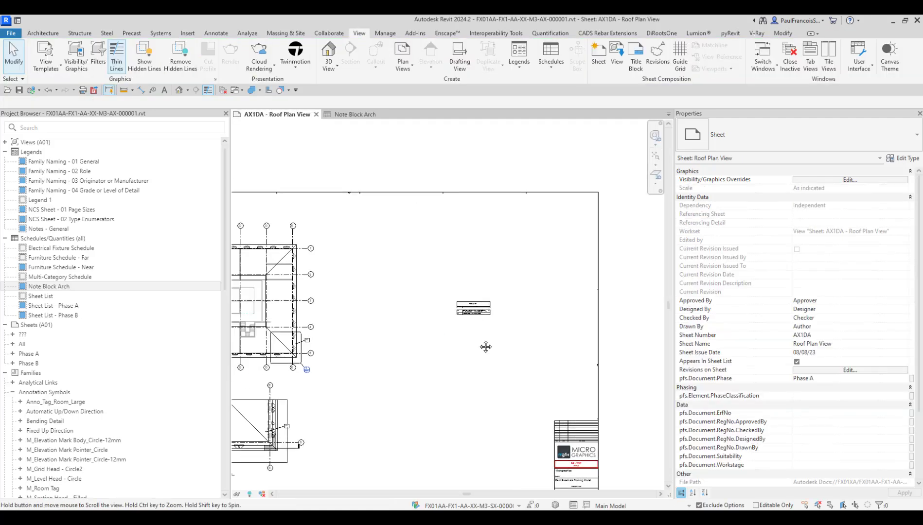
{"action": "scroll", "coordinate": [436, 297], "scroll_direction": "up", "scroll_amount": 3}
{"action": "left_click", "coordinate": [434, 225]}
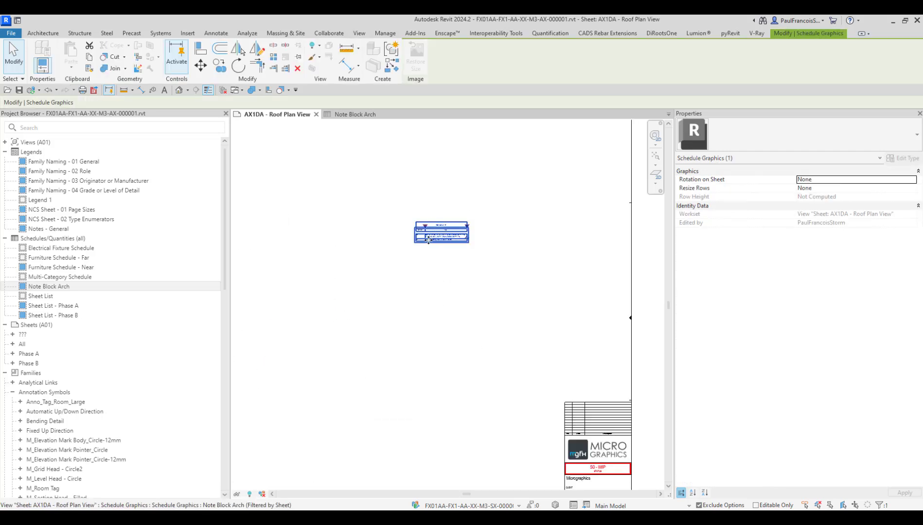
{"action": "scroll", "coordinate": [428, 229], "scroll_direction": "up", "scroll_amount": 2}
{"action": "left_click_drag", "start_coordinate": [439, 216], "coordinate": [567, 408]}
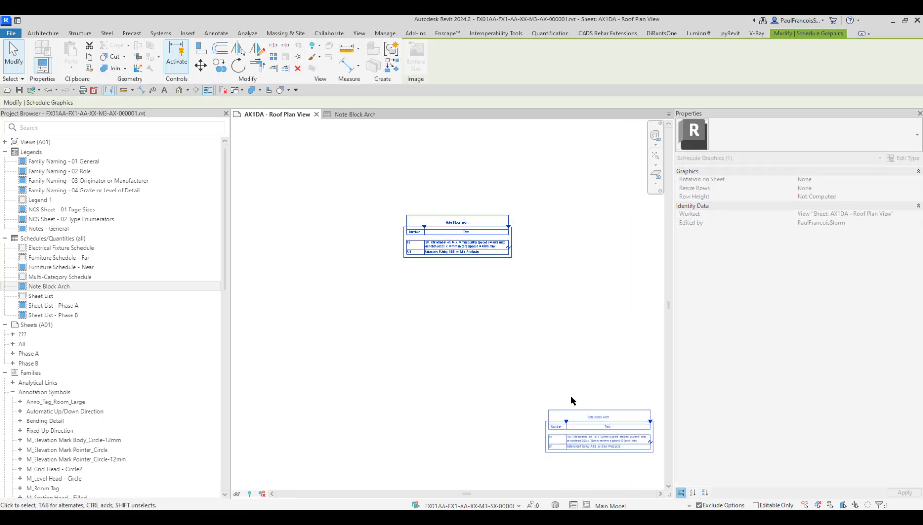
{"action": "scroll", "coordinate": [570, 395], "scroll_direction": "down", "scroll_amount": 2}
{"action": "scroll", "coordinate": [409, 349], "scroll_direction": "up", "scroll_amount": 3}
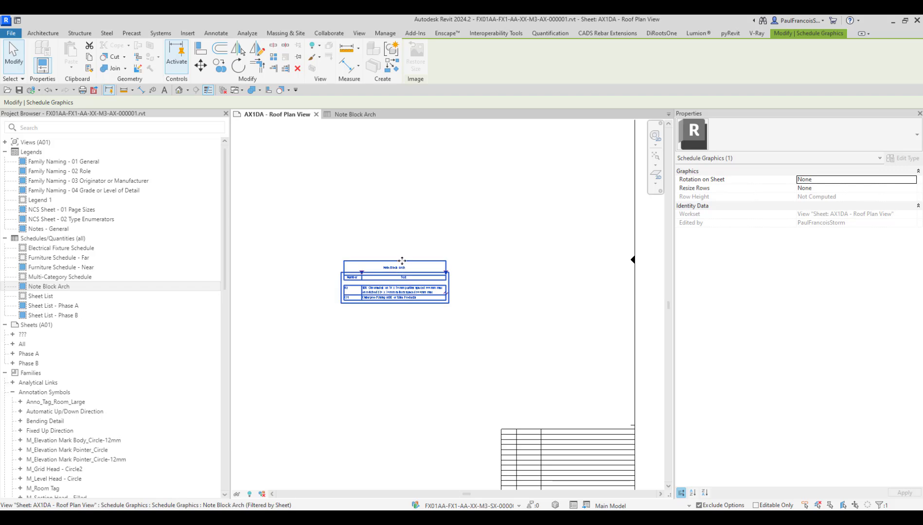
{"action": "left_click_drag", "start_coordinate": [402, 269], "coordinate": [448, 432]}
{"action": "scroll", "coordinate": [443, 389], "scroll_direction": "down", "scroll_amount": 2}
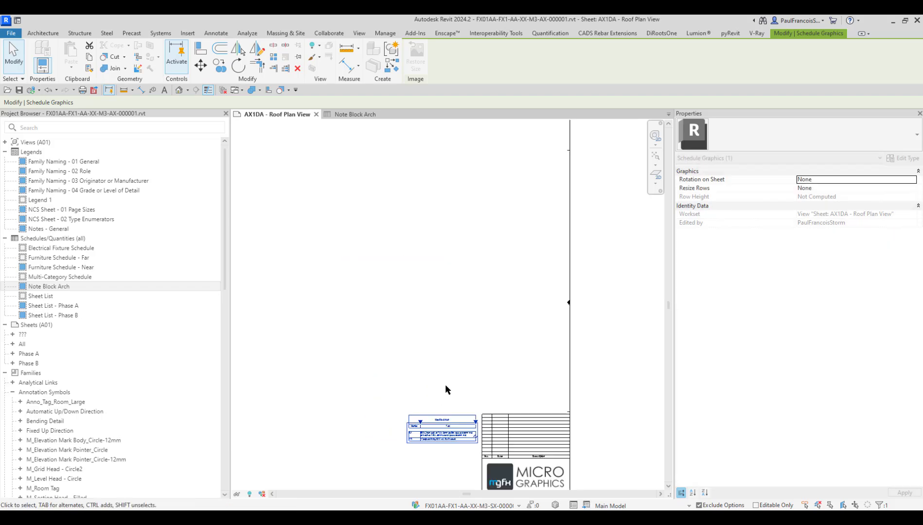
{"action": "middle_click_drag", "start_coordinate": [443, 397], "coordinate": [433, 294]}
{"action": "scroll", "coordinate": [421, 321], "scroll_direction": "up", "scroll_amount": 4}
{"action": "key", "text": "Escape"}
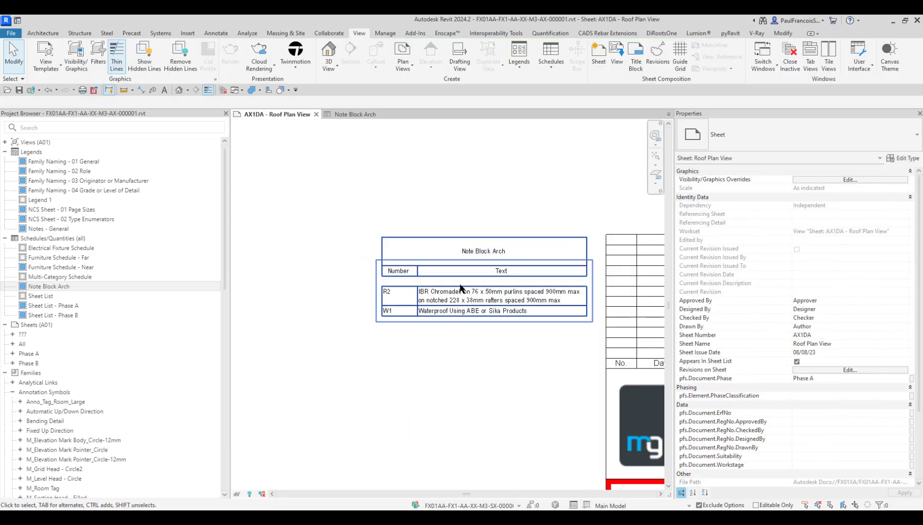
Step: Examine the W1 tag in the corner detail and the R2 tag on the roof plan against the note block schedule
{"action": "scroll", "coordinate": [461, 289], "scroll_direction": "up", "scroll_amount": 2}
{"action": "scroll", "coordinate": [391, 313], "scroll_direction": "down", "scroll_amount": 5}
{"action": "middle_click_drag", "start_coordinate": [390, 338], "coordinate": [541, 328]}
{"action": "scroll", "coordinate": [541, 328], "scroll_direction": "down", "scroll_amount": 1}
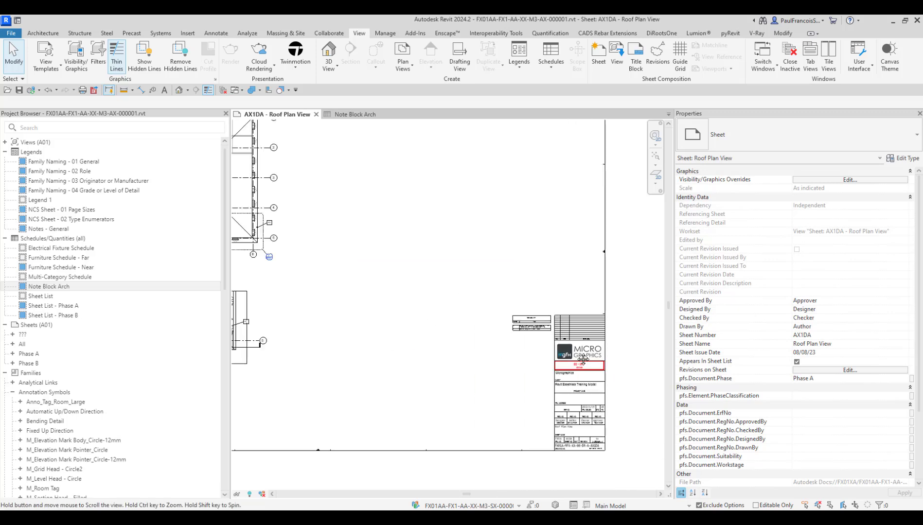
{"action": "scroll", "coordinate": [483, 367], "scroll_direction": "up", "scroll_amount": 5}
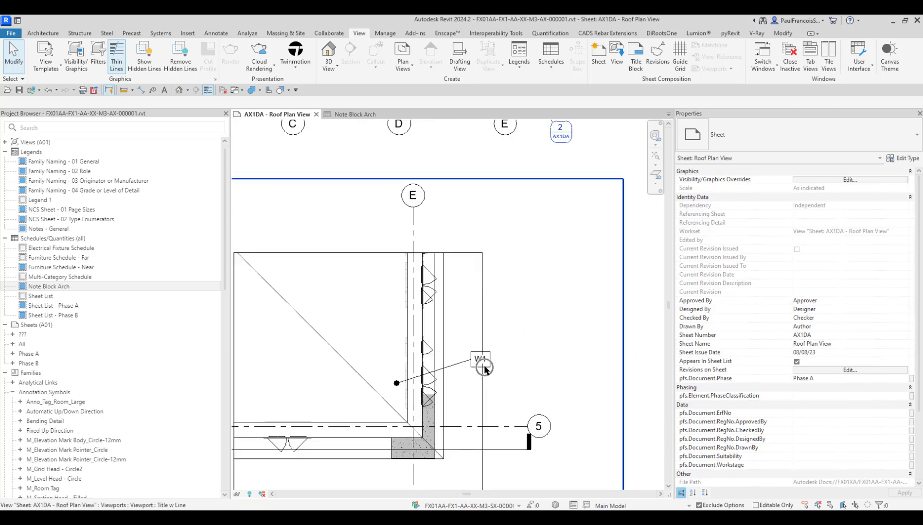
{"action": "scroll", "coordinate": [484, 367], "scroll_direction": "down", "scroll_amount": 3}
{"action": "middle_click_drag", "start_coordinate": [484, 222], "coordinate": [457, 304]}
{"action": "scroll", "coordinate": [457, 304], "scroll_direction": "up", "scroll_amount": 2}
{"action": "middle_click_drag", "start_coordinate": [506, 262], "coordinate": [477, 316]}
{"action": "scroll", "coordinate": [478, 317], "scroll_direction": "up", "scroll_amount": 1}
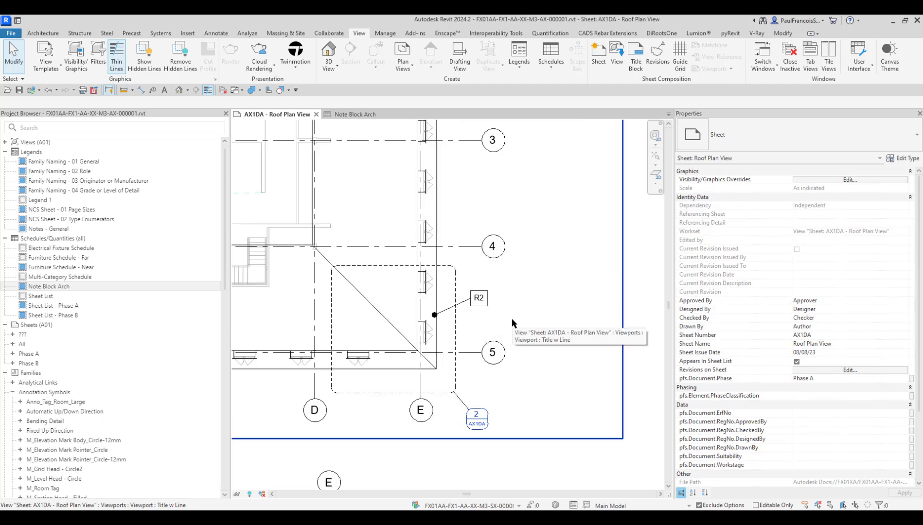
{"action": "scroll", "coordinate": [430, 304], "scroll_direction": "down", "scroll_amount": 4}
{"action": "middle_click_drag", "start_coordinate": [452, 316], "coordinate": [467, 296]}
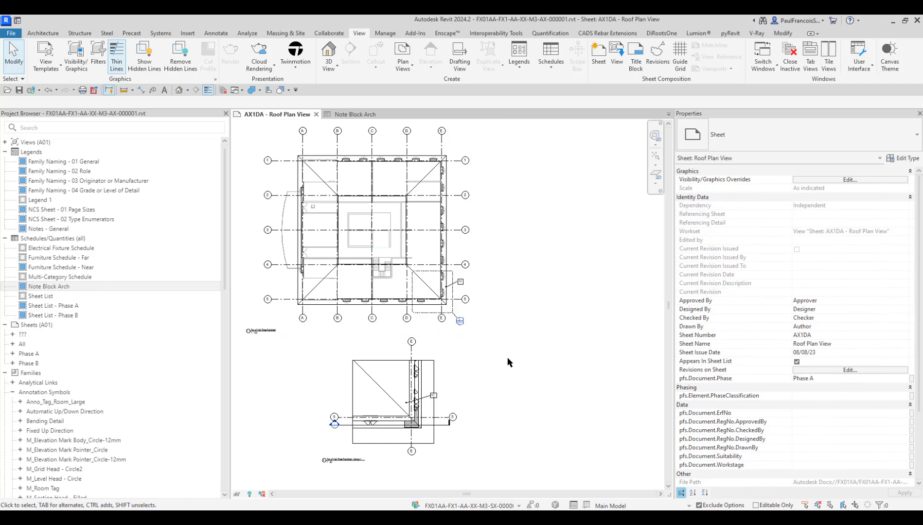
{"action": "scroll", "coordinate": [481, 361], "scroll_direction": "down", "scroll_amount": 3}
{"action": "middle_click_drag", "start_coordinate": [598, 389], "coordinate": [504, 374]}
{"action": "scroll", "coordinate": [511, 359], "scroll_direction": "up", "scroll_amount": 5}
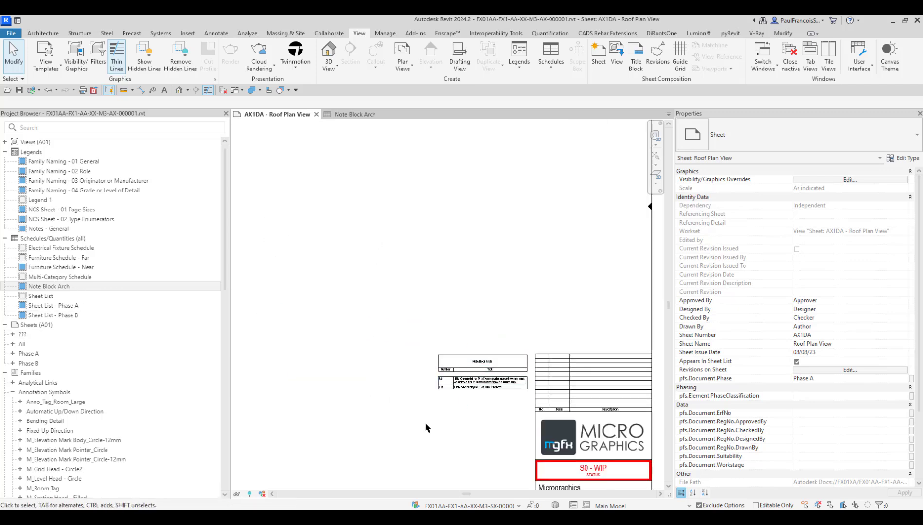
{"action": "scroll", "coordinate": [488, 417], "scroll_direction": "down", "scroll_amount": 2}
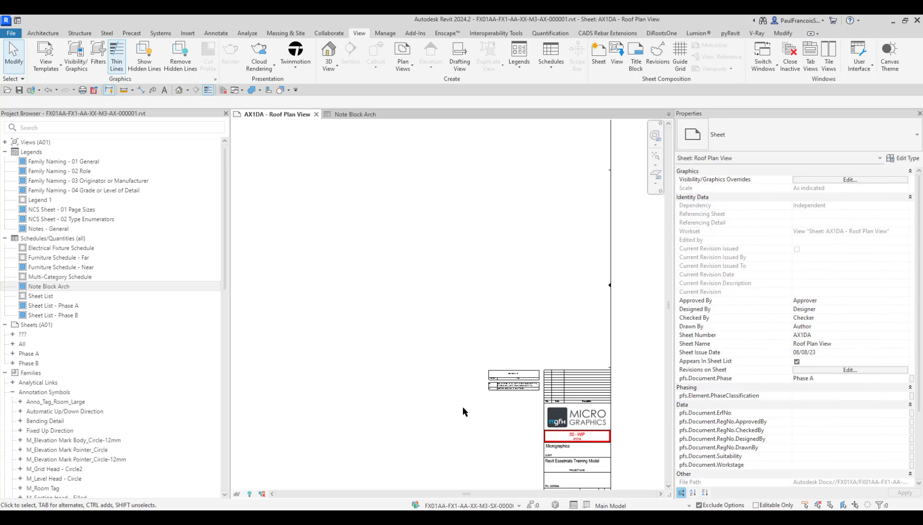